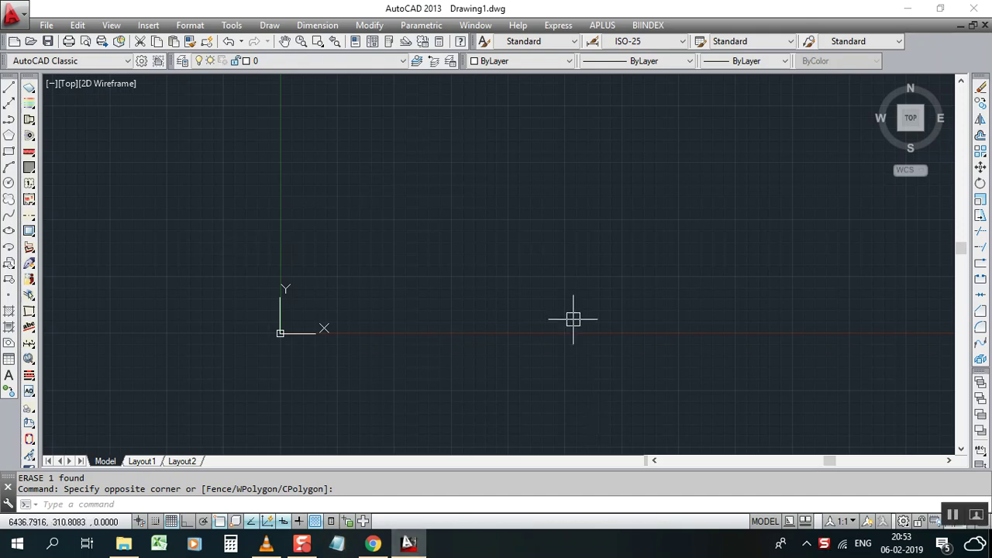
Return from the browser to the AutoCAD 2013 drawing window.
click(408, 542)
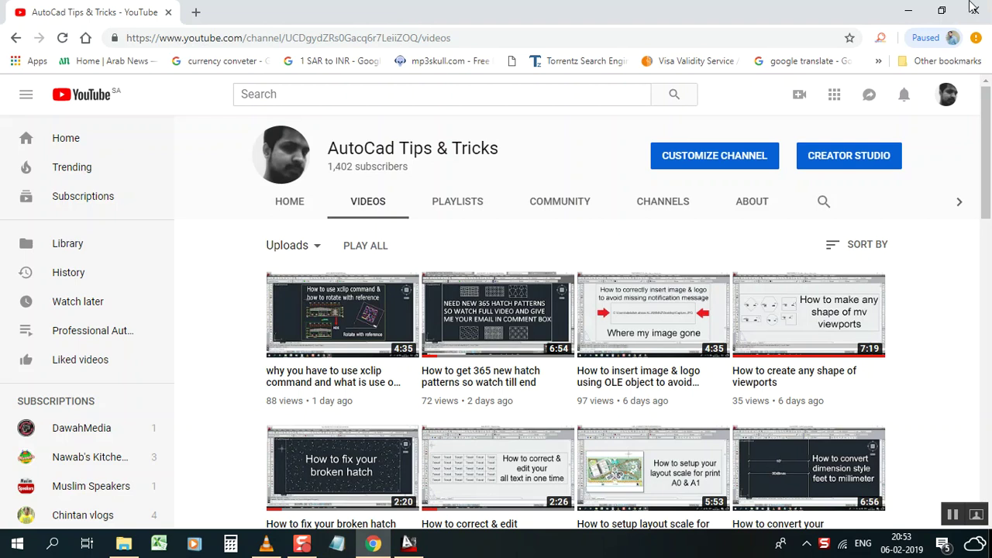
click(906, 14)
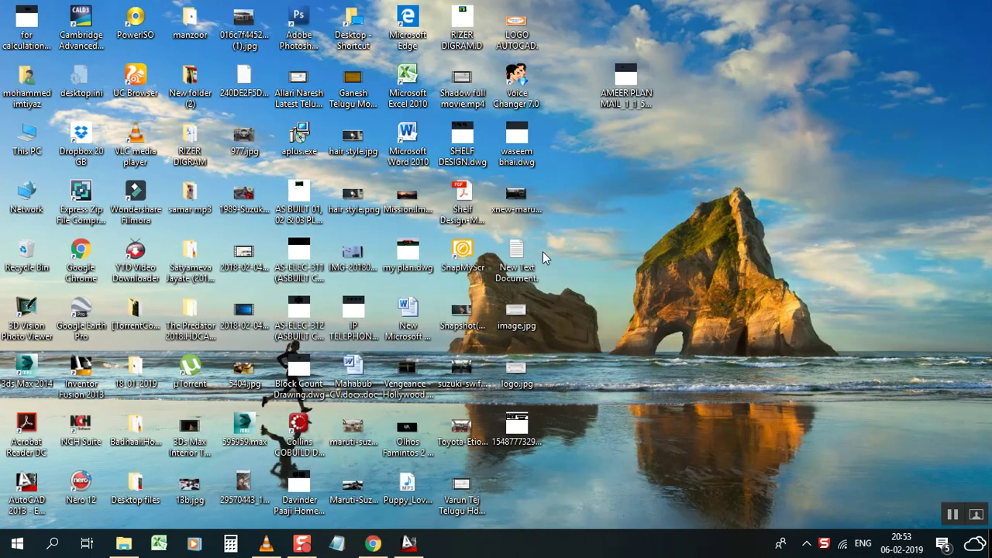
click(408, 544)
scroll(503, 257, down, 1)
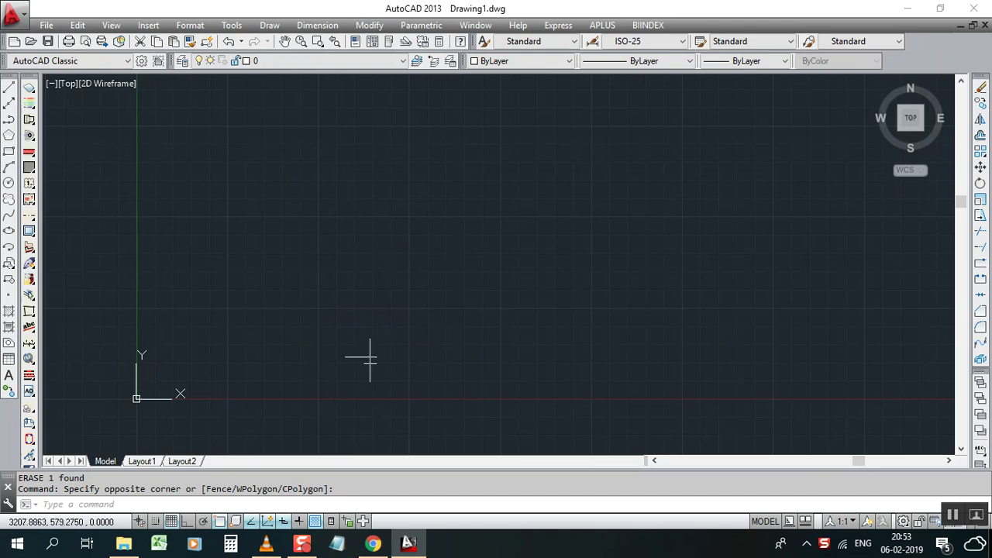
Draw one long horizontal line with Ortho turned on.
text(l)
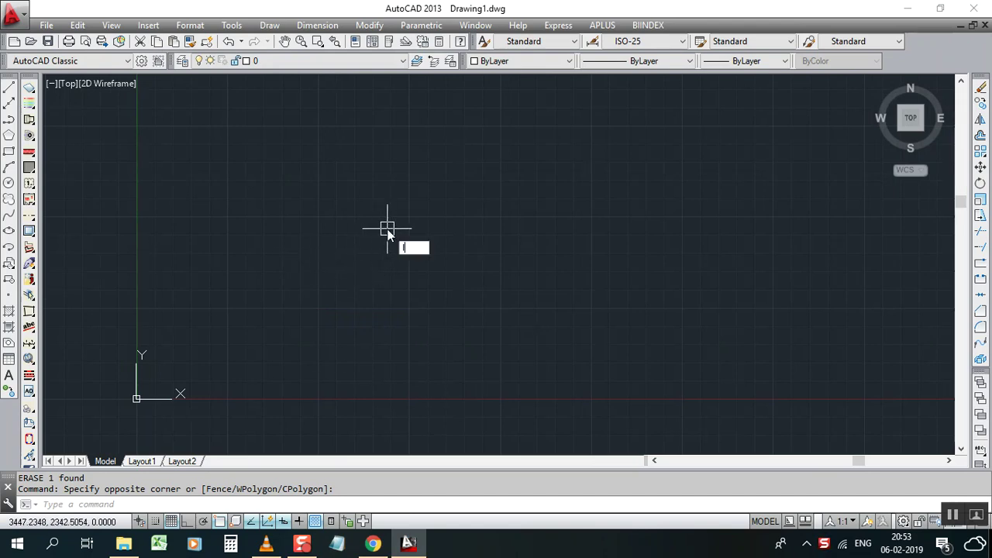
key(Return)
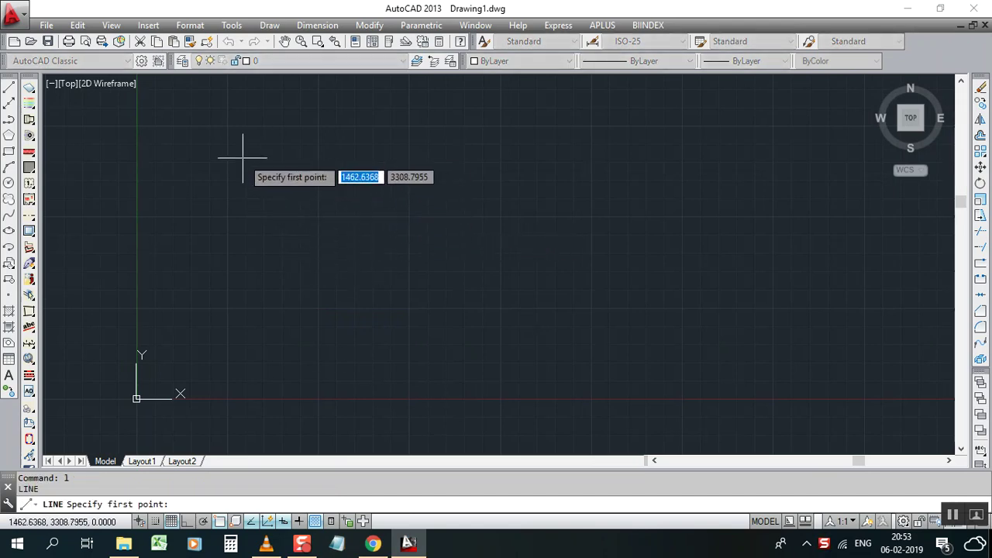
click(220, 135)
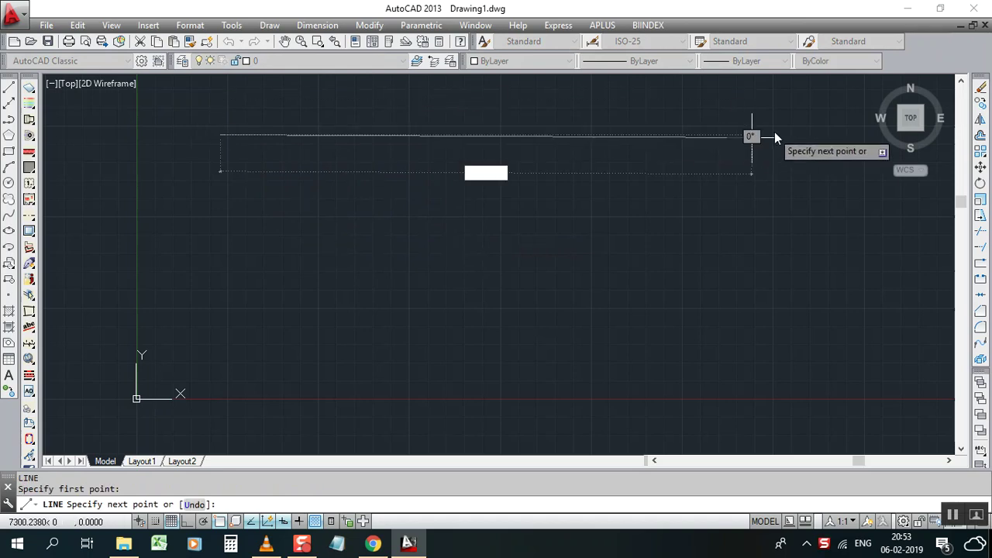
key(F8)
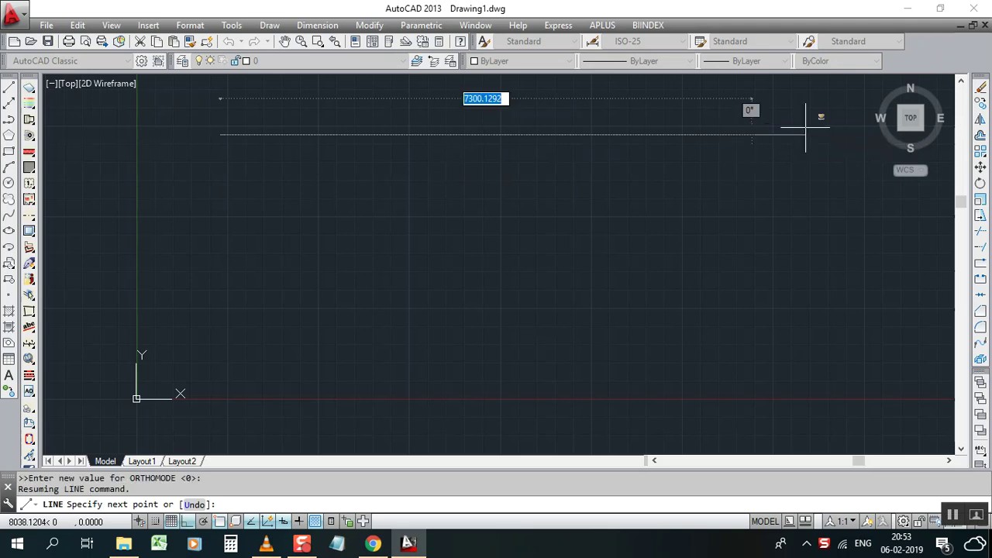
click(806, 135)
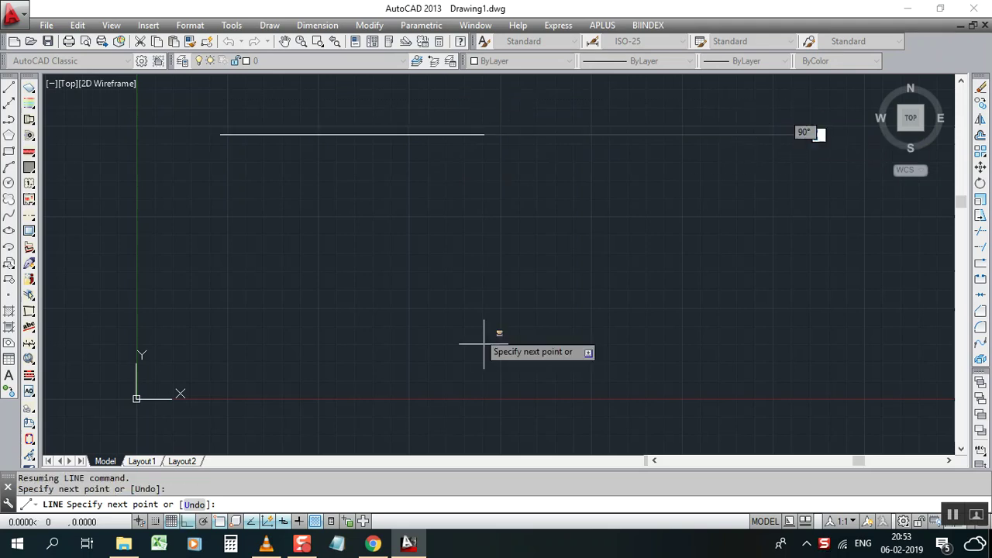
key(Escape)
Copy the line four times downward to make five stacked lines.
text(co)
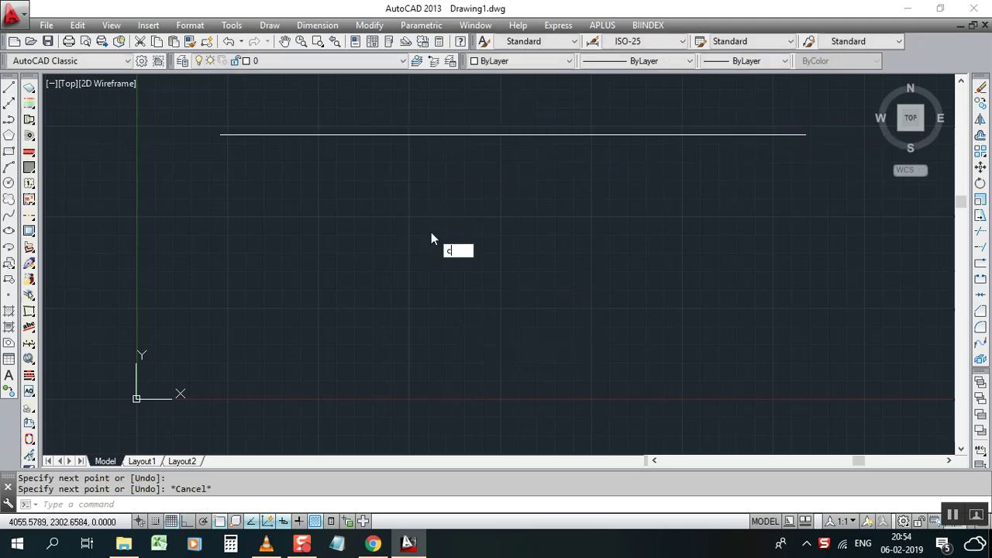
key(Return)
click(413, 204)
click(380, 123)
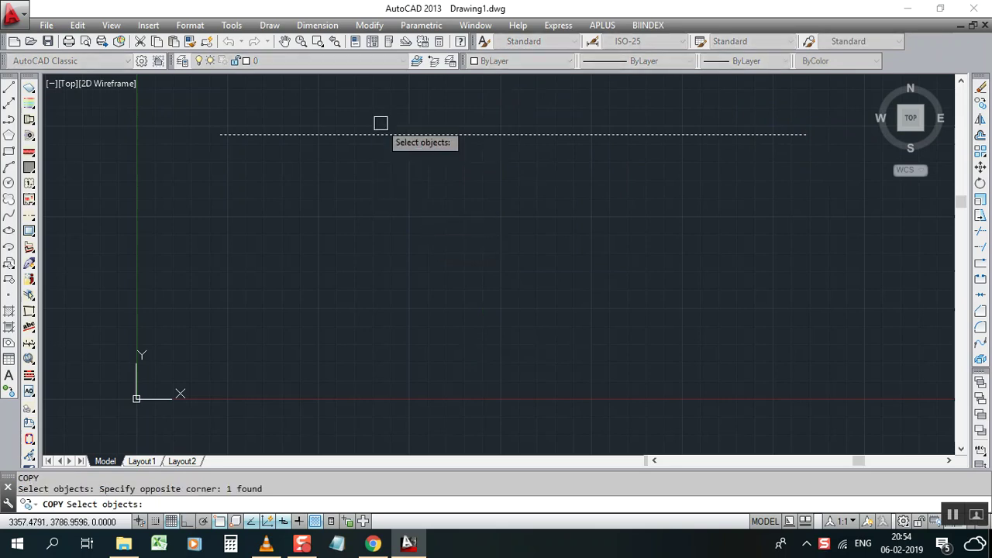
key(Return)
click(287, 187)
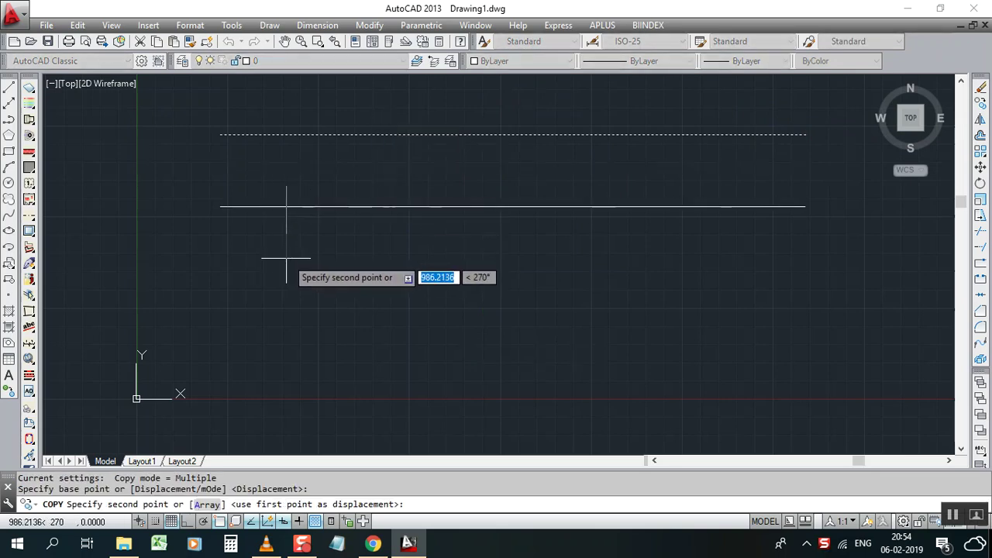
click(288, 256)
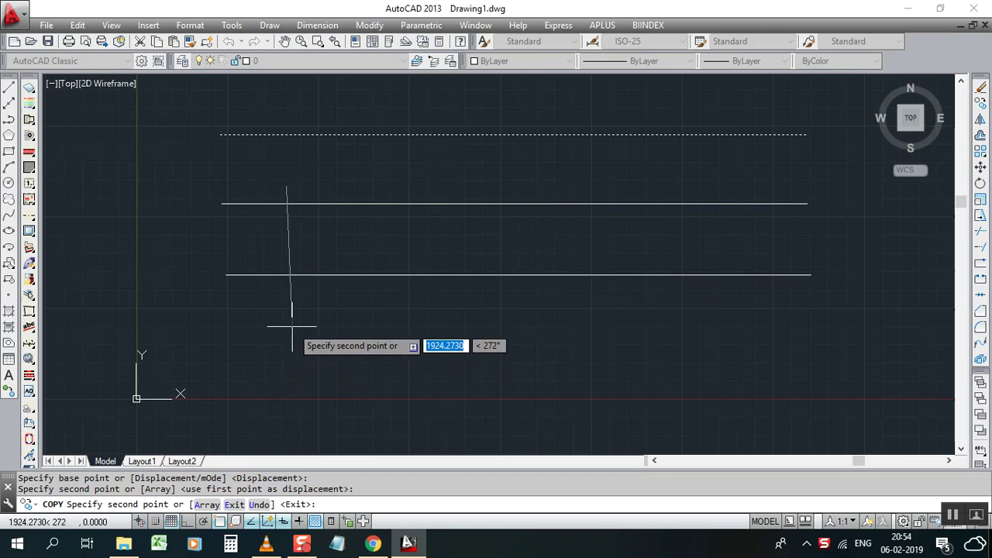
click(292, 326)
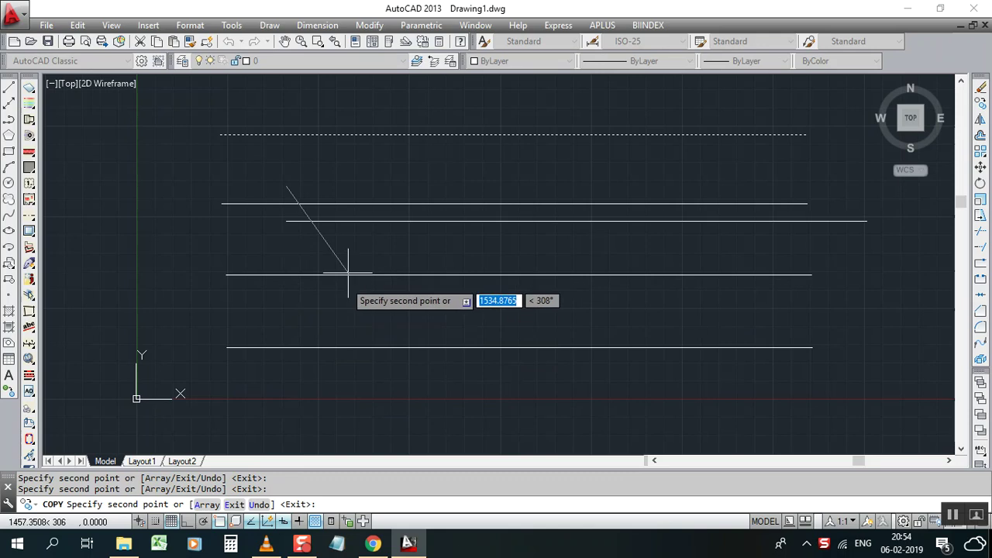
click(304, 426)
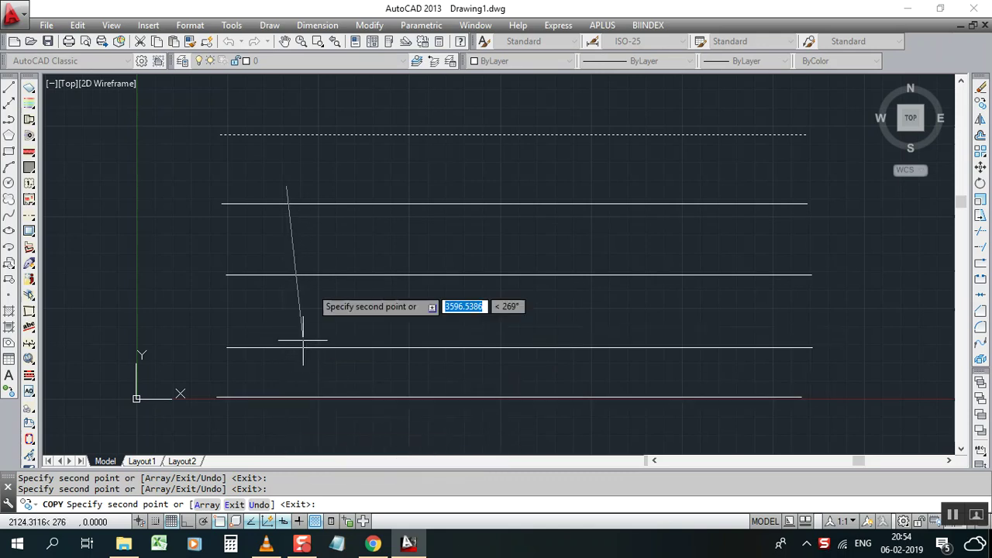
click(296, 447)
key(Escape)
key(Escape)
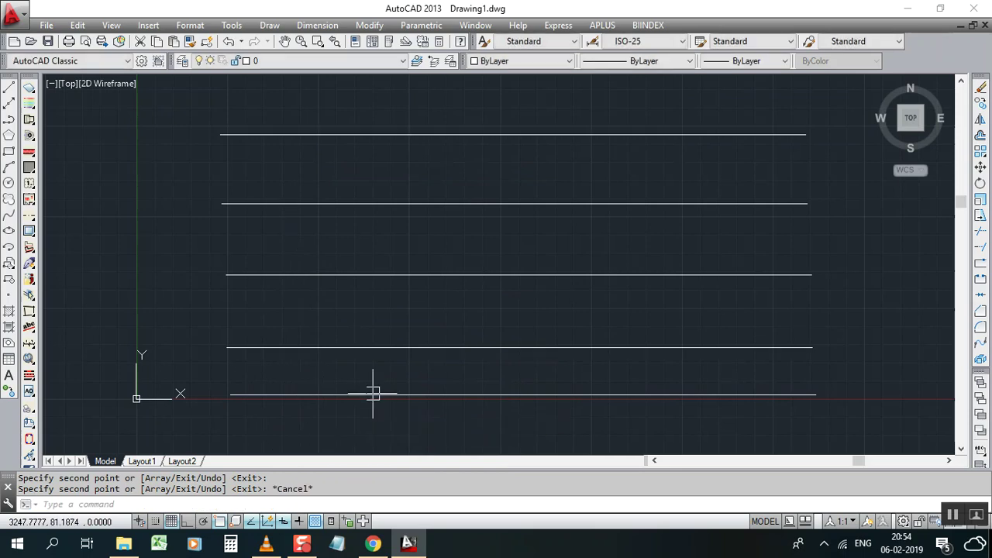
Move the bottom line slightly to even out the stack.
text(m)
key(Return)
click(373, 388)
click(336, 416)
key(Return)
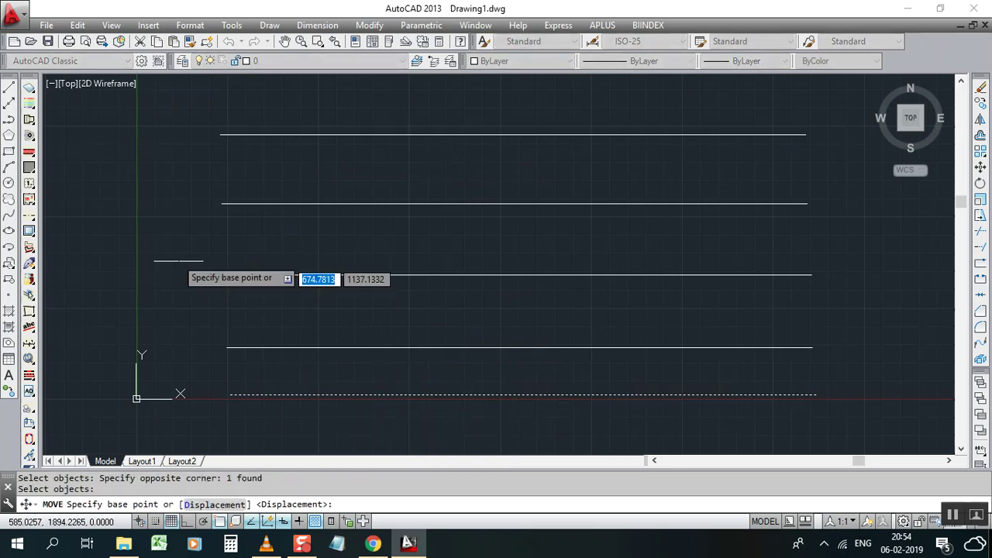
click(174, 261)
click(173, 261)
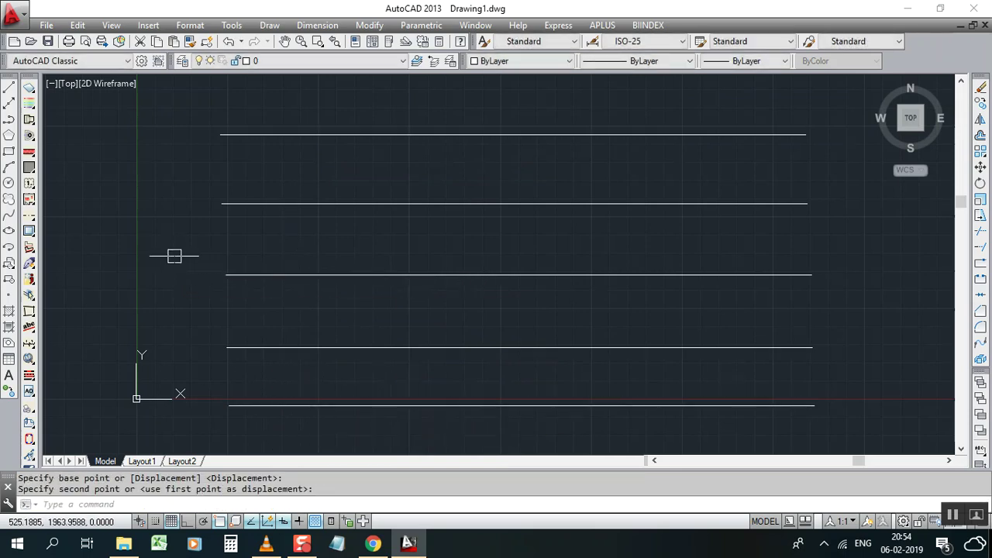
scroll(295, 292, down, 2)
scroll(783, 164, up, 2)
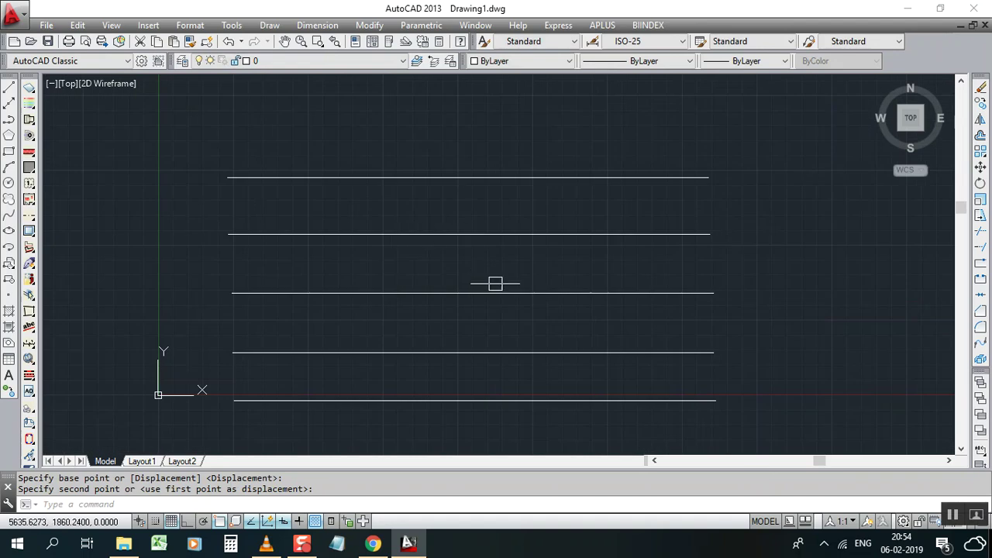
Give the top two lines dashed ISO linetypes from the Linetype list.
click(540, 141)
click(514, 193)
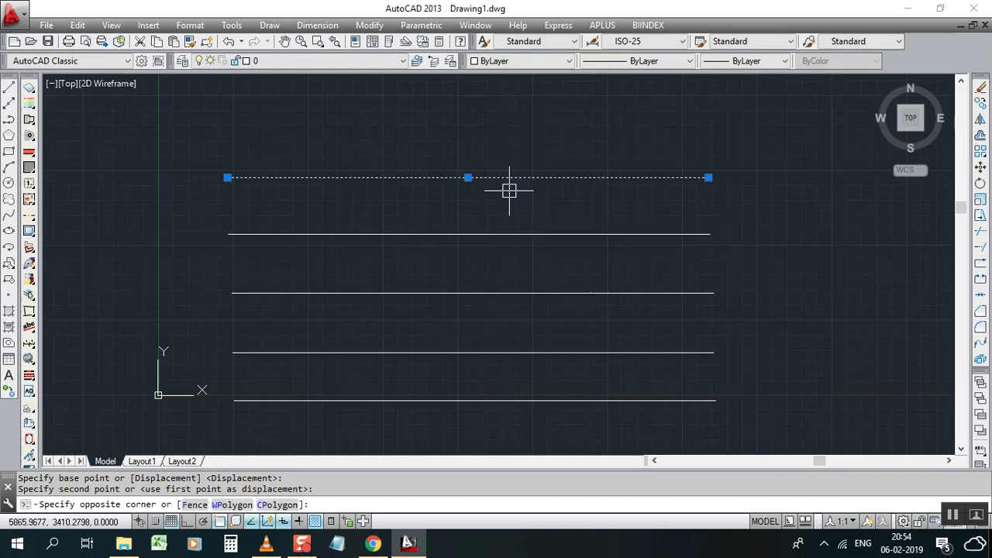
click(663, 62)
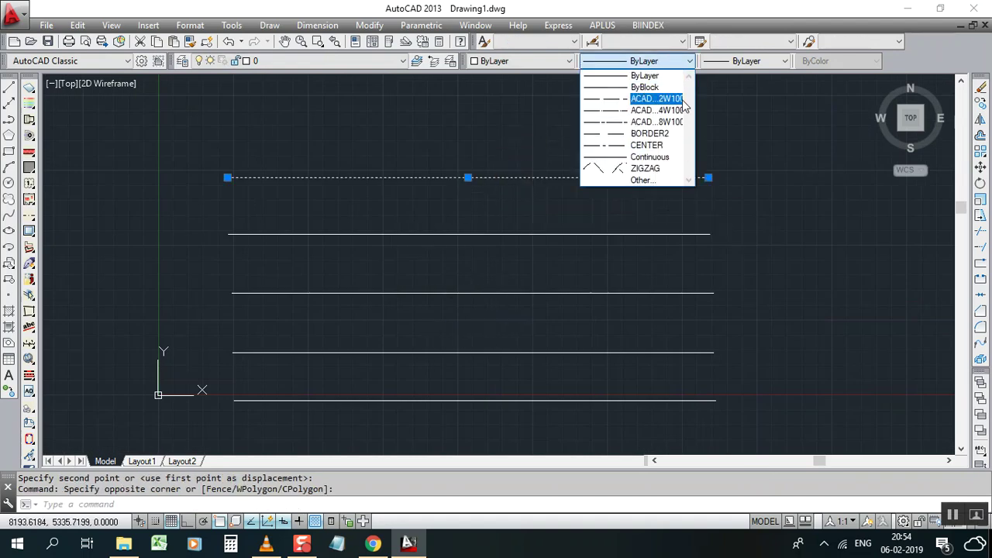
click(672, 101)
key(Escape)
click(751, 252)
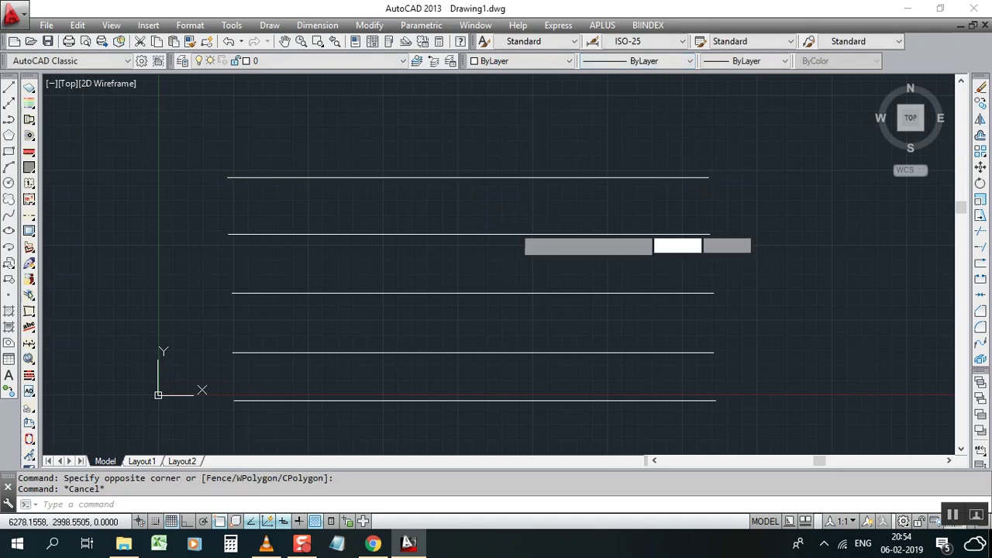
click(507, 217)
click(655, 65)
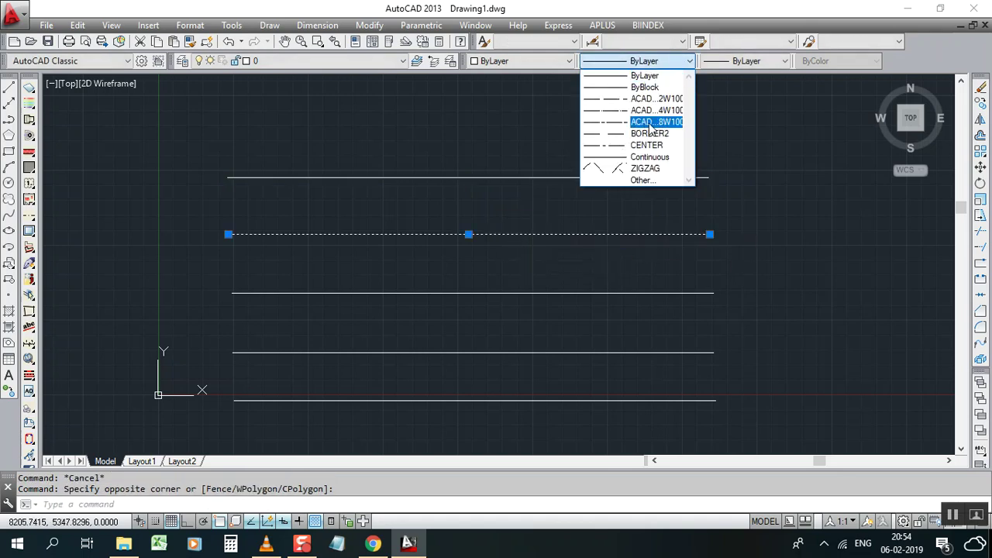
click(655, 114)
key(Escape)
Set the third and fourth lines to the CENTER linetype.
click(523, 268)
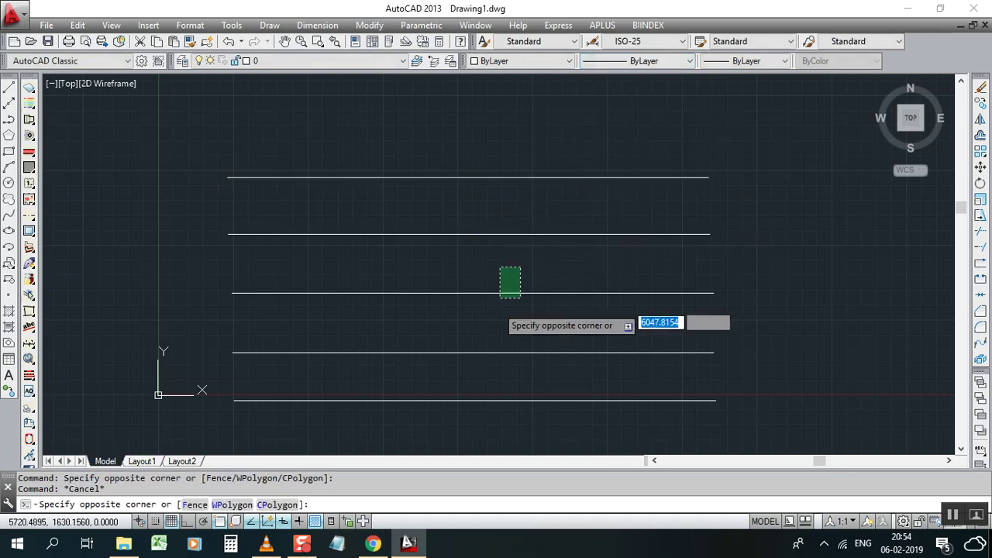
click(484, 313)
click(674, 70)
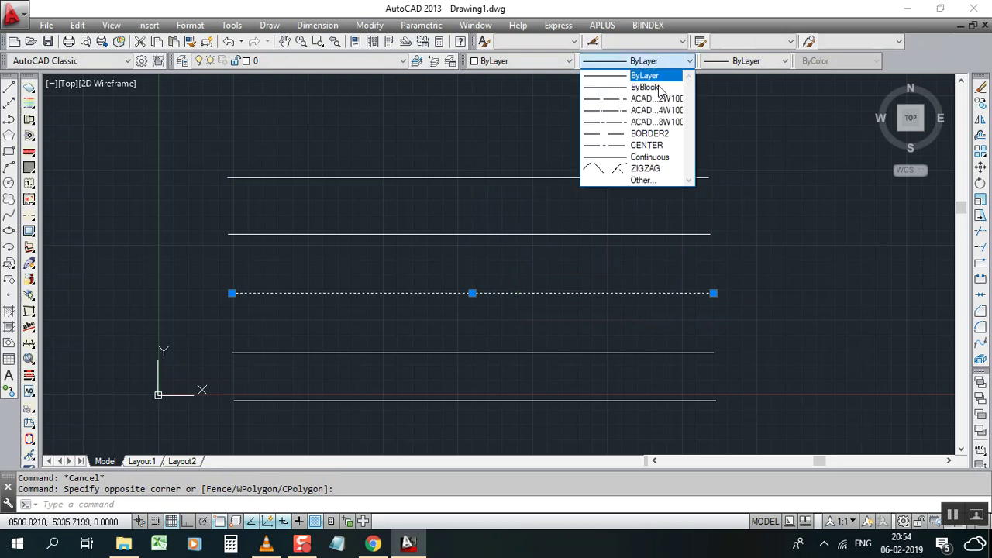
click(643, 148)
key(Escape)
click(490, 328)
click(476, 360)
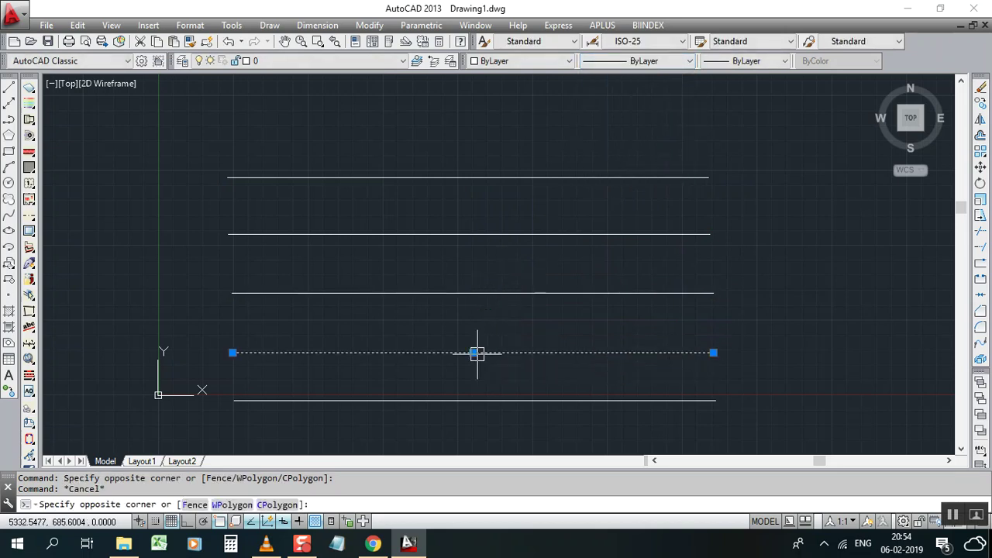
click(678, 65)
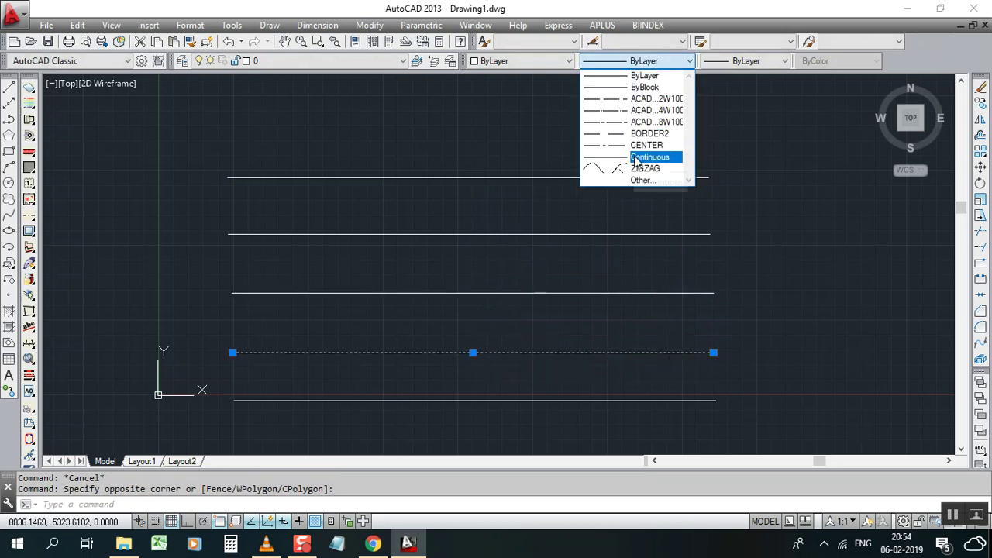
click(640, 158)
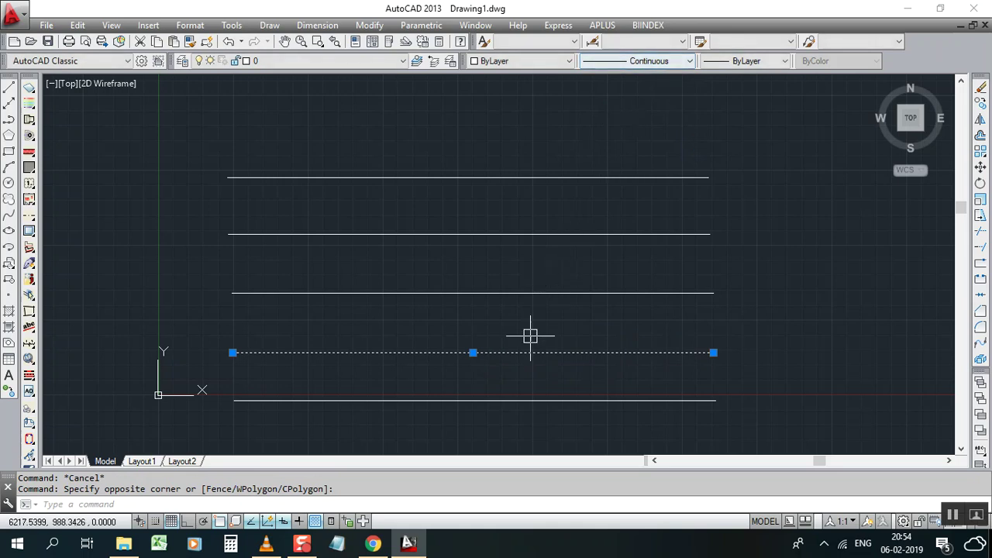
click(654, 65)
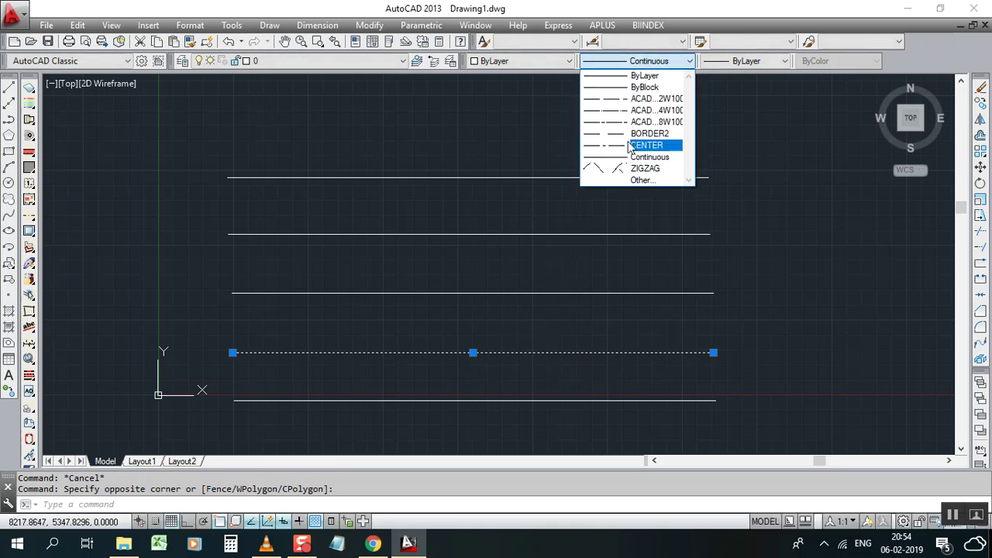
click(634, 145)
key(Escape)
Give the bottom line the ZIGZAG linetype.
click(509, 399)
click(510, 400)
click(663, 61)
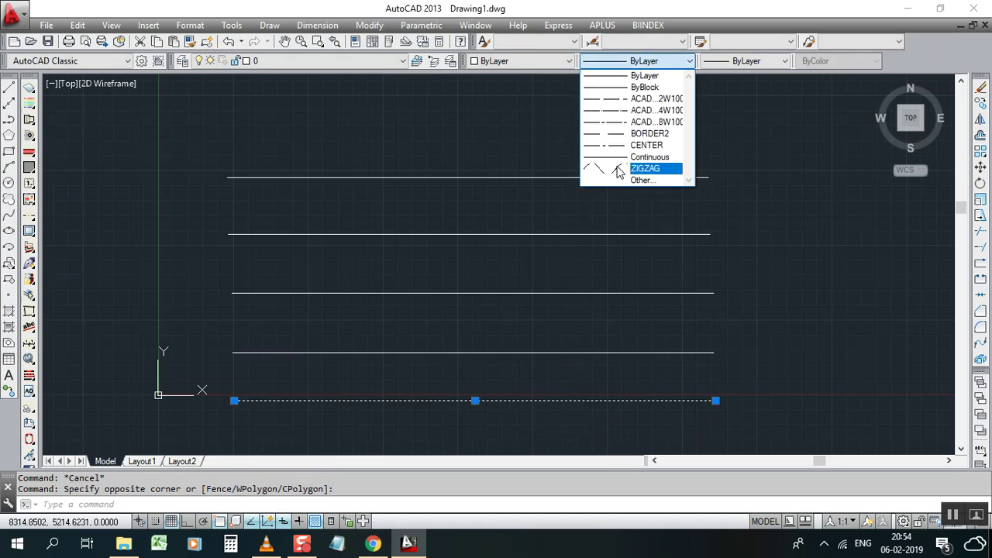
click(643, 166)
scroll(248, 386, down, 1)
key(Escape)
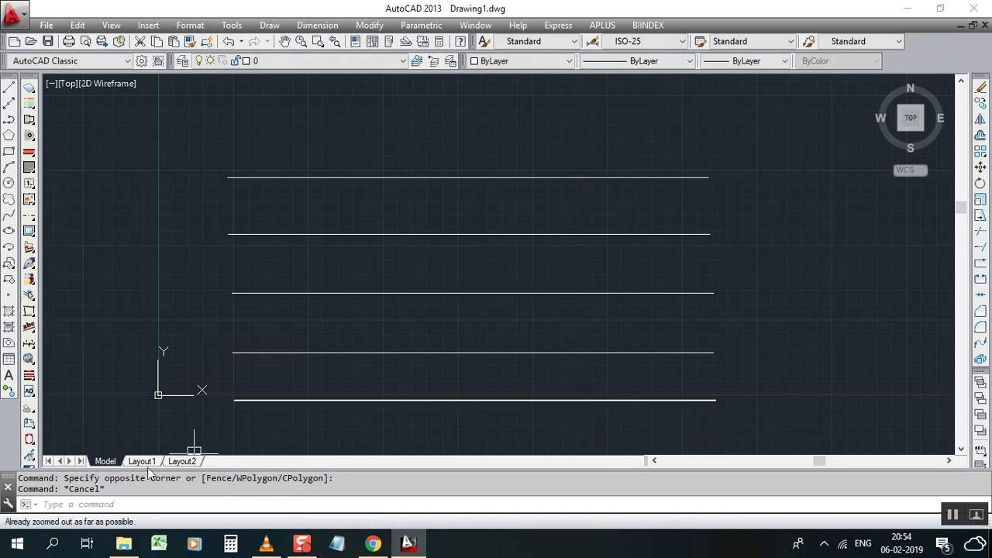
Switch to the Layout1 sheet and activate its viewport.
click(138, 462)
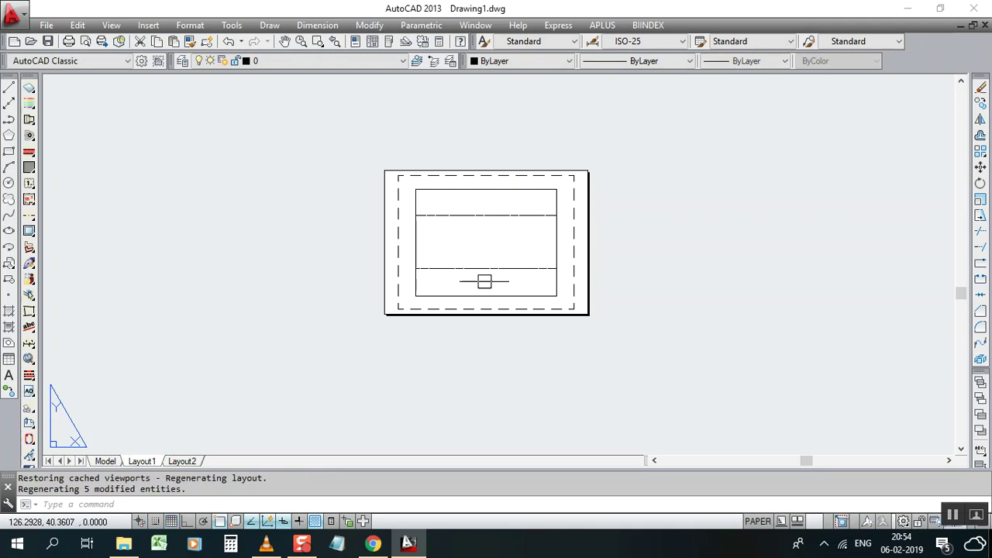
scroll(484, 281, up, 3)
scroll(489, 203, down, 4)
scroll(472, 256, up, 4)
click(587, 256)
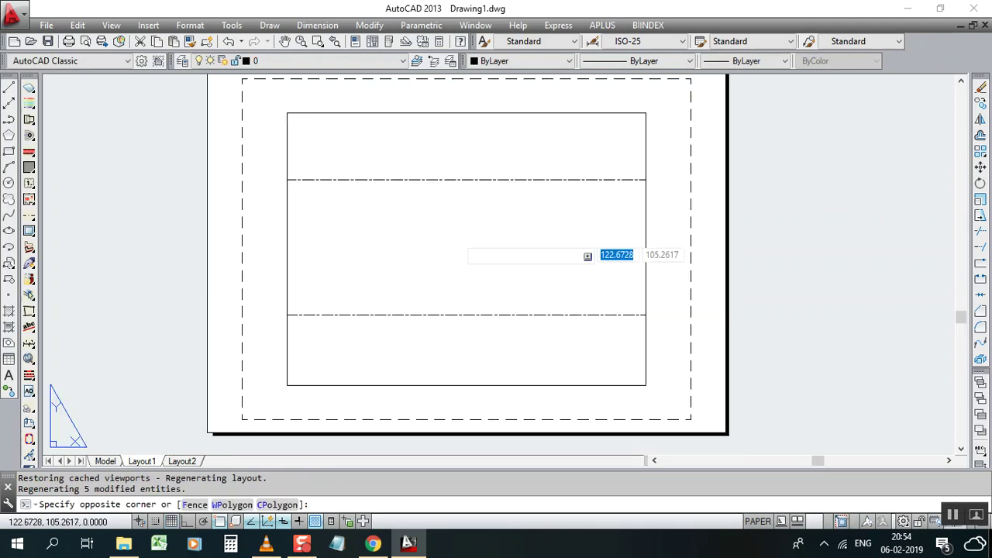
double_click(449, 230)
Pan and zoom a window around the five lines inside the viewport.
scroll(450, 231, down, 3)
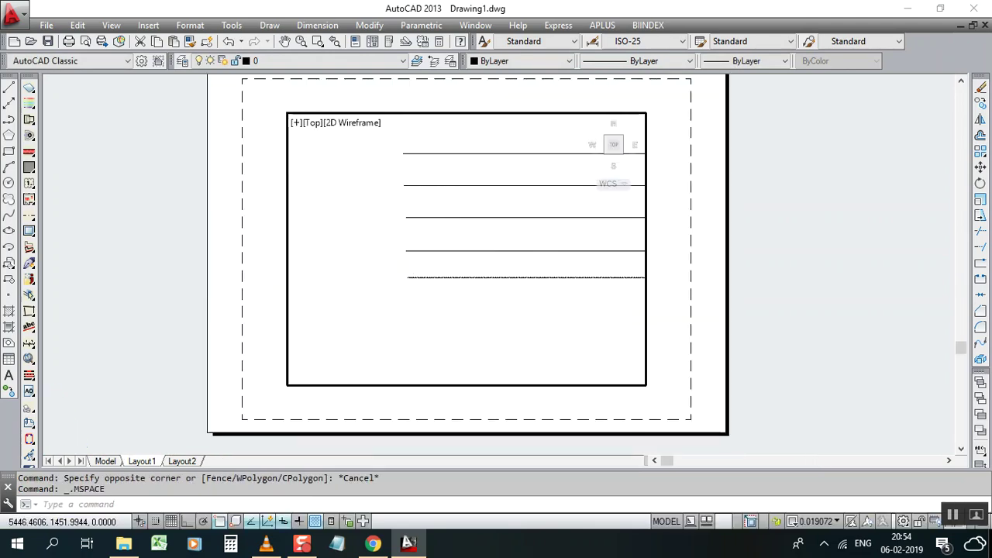
middle_drag(441, 241, 382, 244)
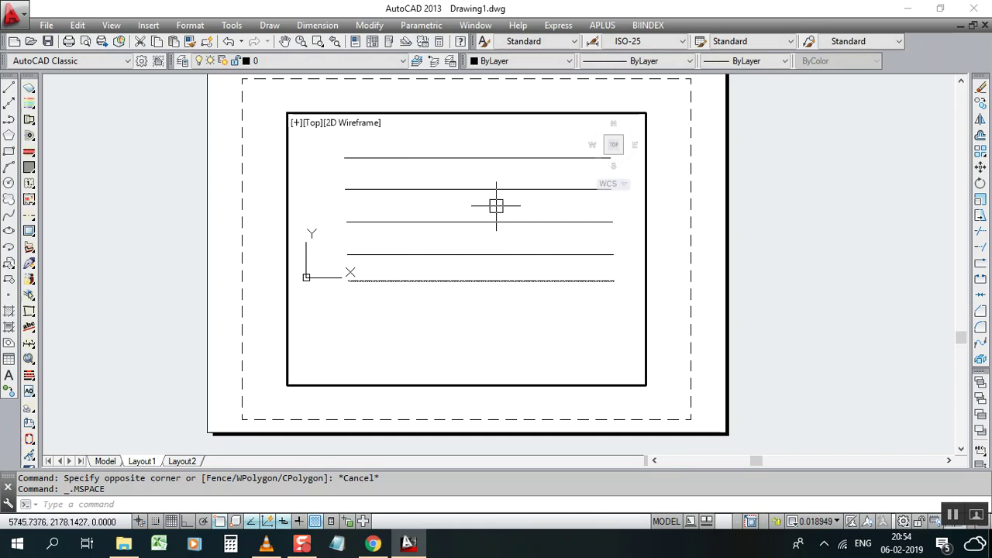
text(z)
key(Return)
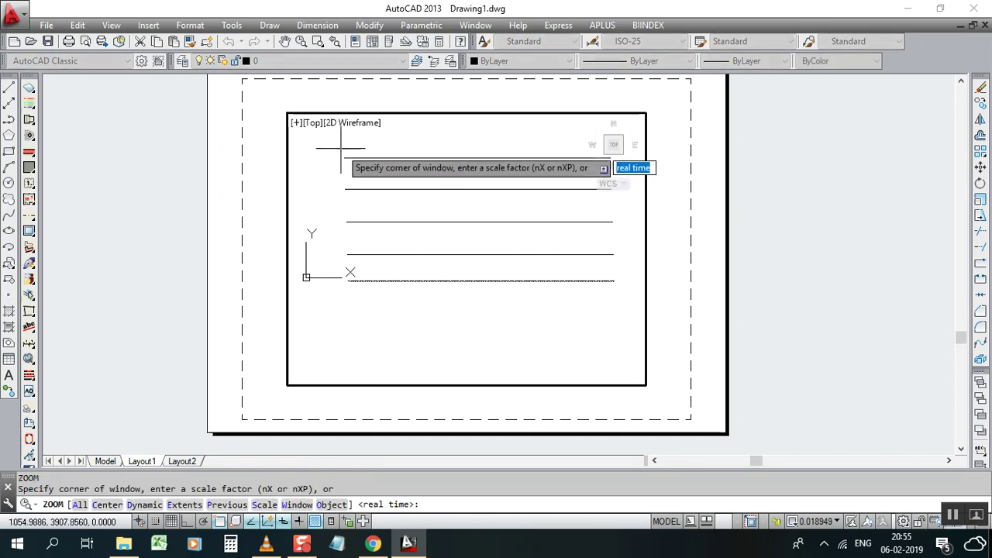
click(338, 150)
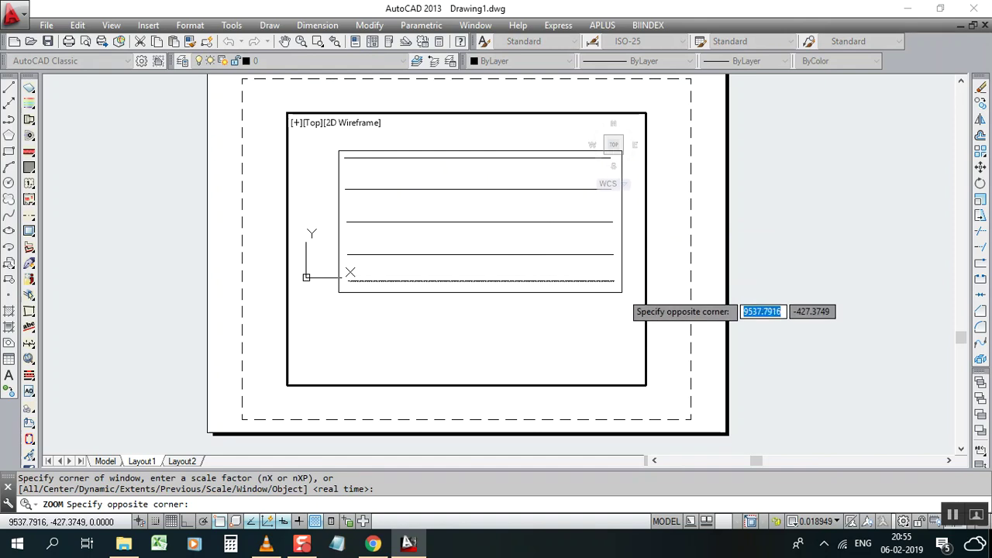
click(620, 291)
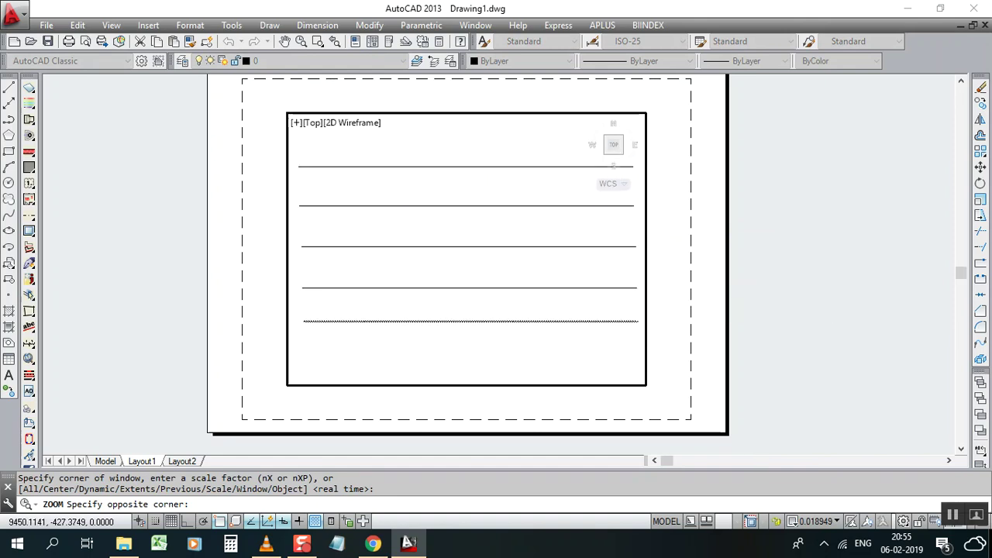
Return to paper space to view the whole Layout1 sheet.
double_click(784, 200)
scroll(427, 290, down, 3)
scroll(447, 249, up, 3)
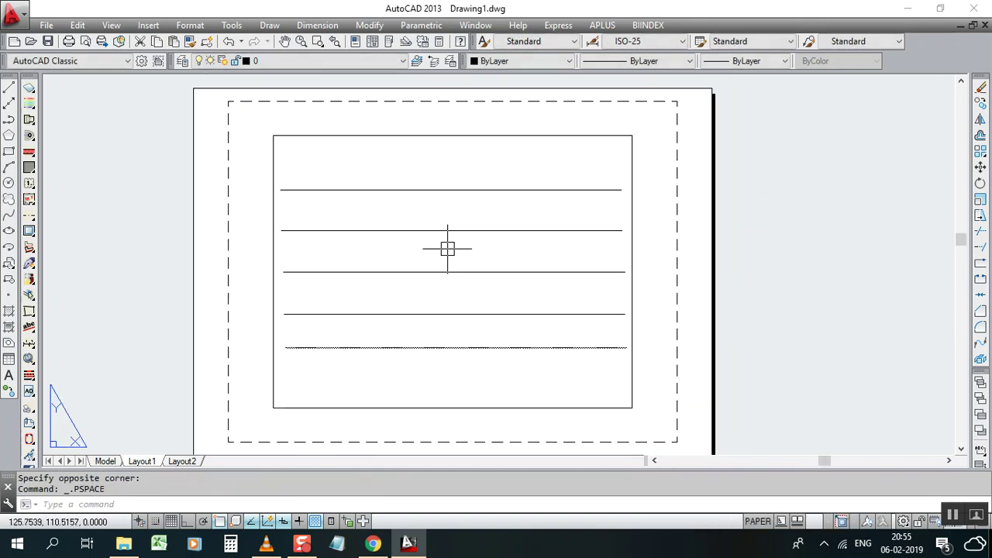
scroll(465, 270, up, 2)
scroll(507, 248, down, 2)
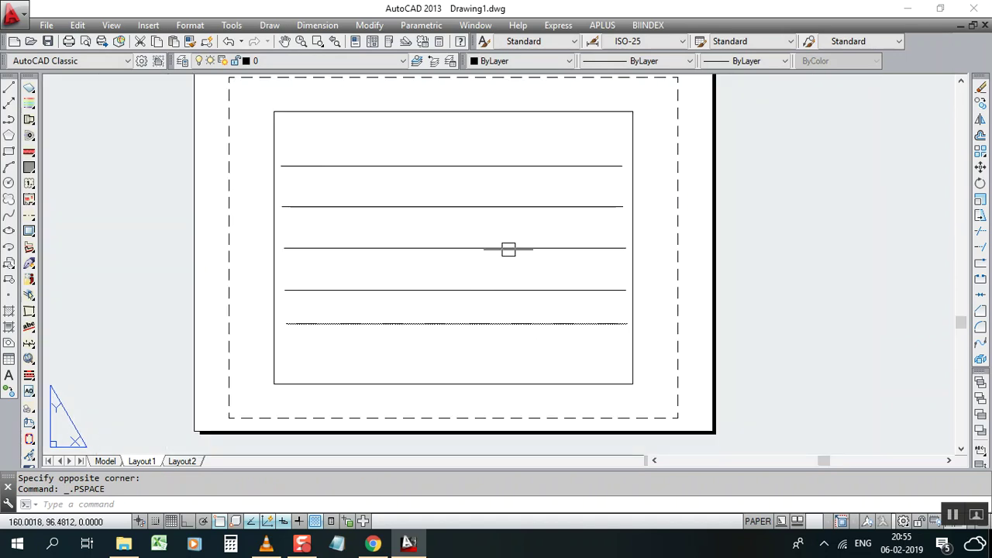
scroll(553, 283, up, 2)
scroll(490, 297, down, 2)
scroll(412, 339, up, 4)
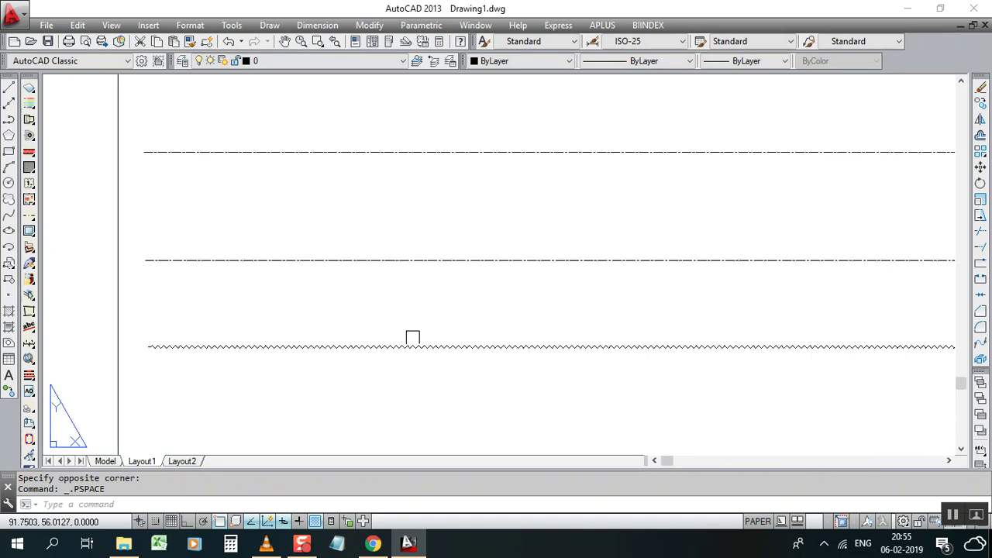
scroll(455, 258, up, 2)
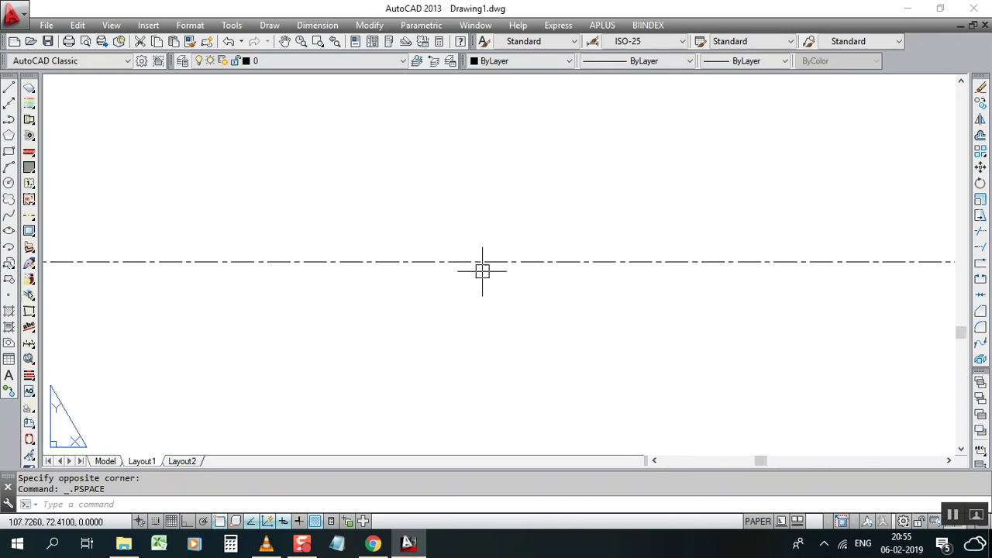
scroll(434, 279, down, 4)
scroll(408, 255, up, 3)
scroll(405, 286, up, 2)
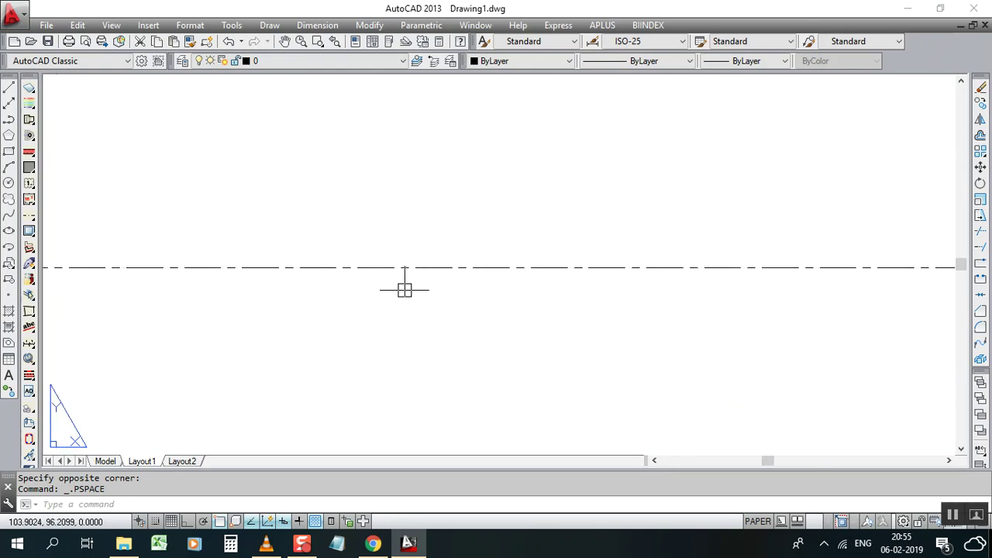
scroll(424, 281, down, 2)
scroll(424, 281, up, 3)
scroll(419, 290, down, 6)
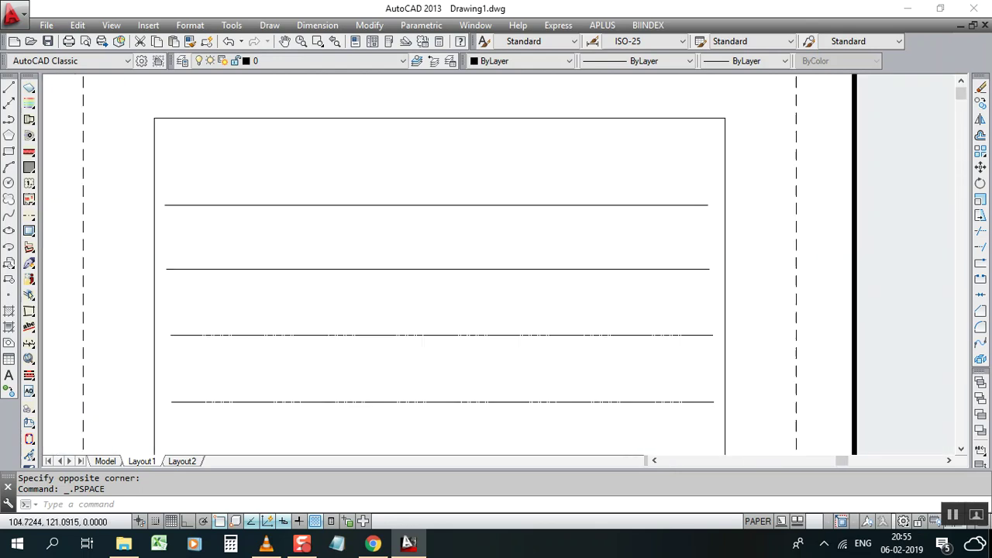
scroll(390, 224, up, 5)
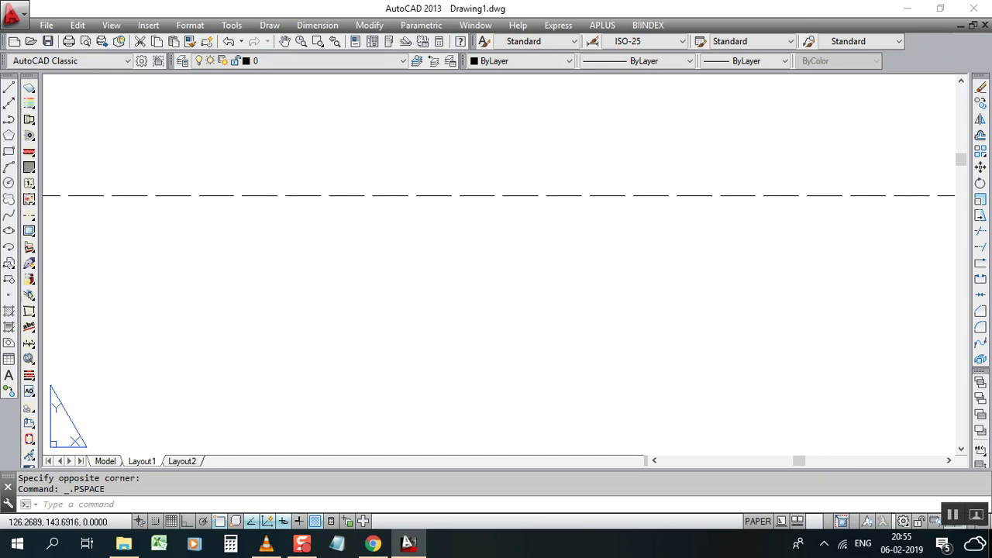
scroll(420, 220, down, 1)
scroll(421, 221, down, 4)
scroll(376, 266, up, 3)
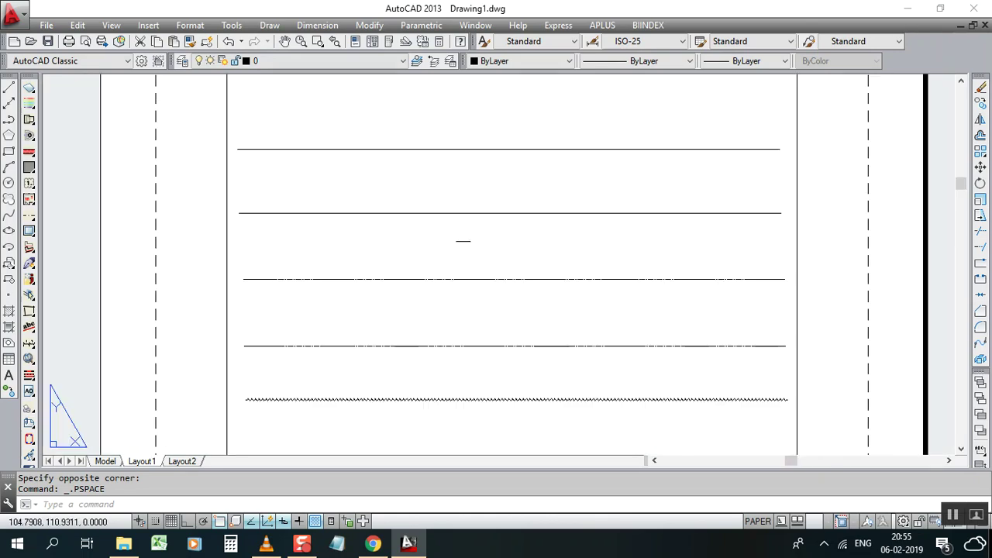
scroll(478, 263, down, 2)
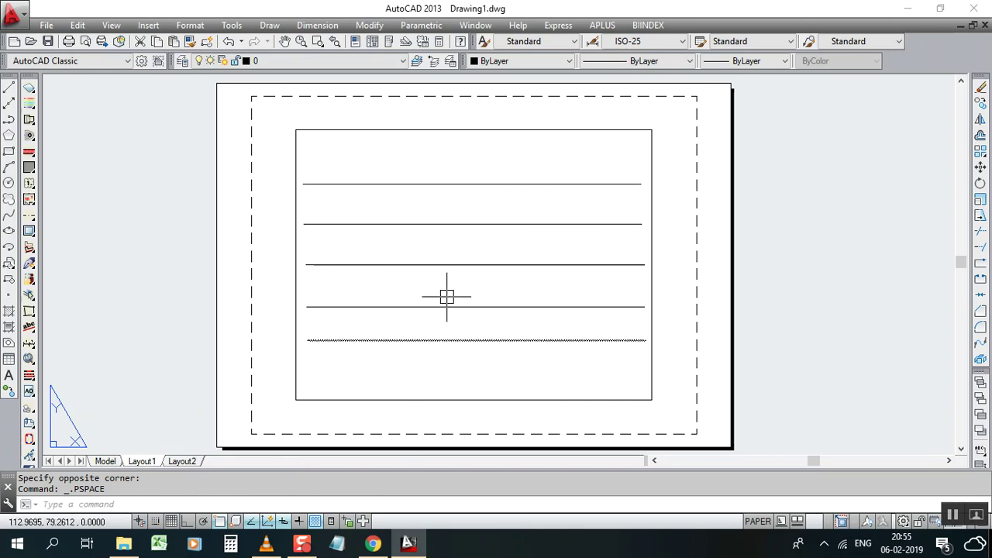
Set LTSCALE to 0.9 so the dashed, center and zigzag patterns appear.
text(LTS)
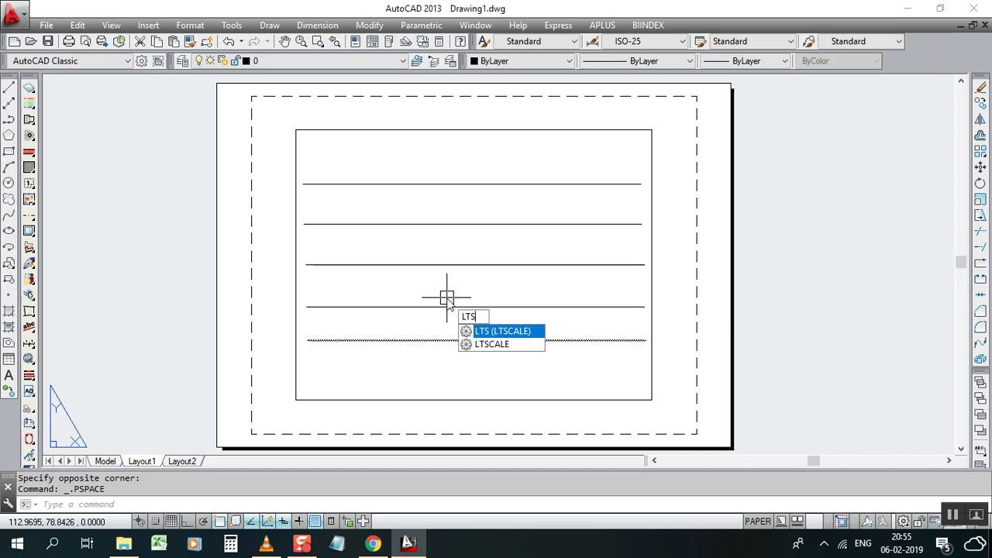
key(Return)
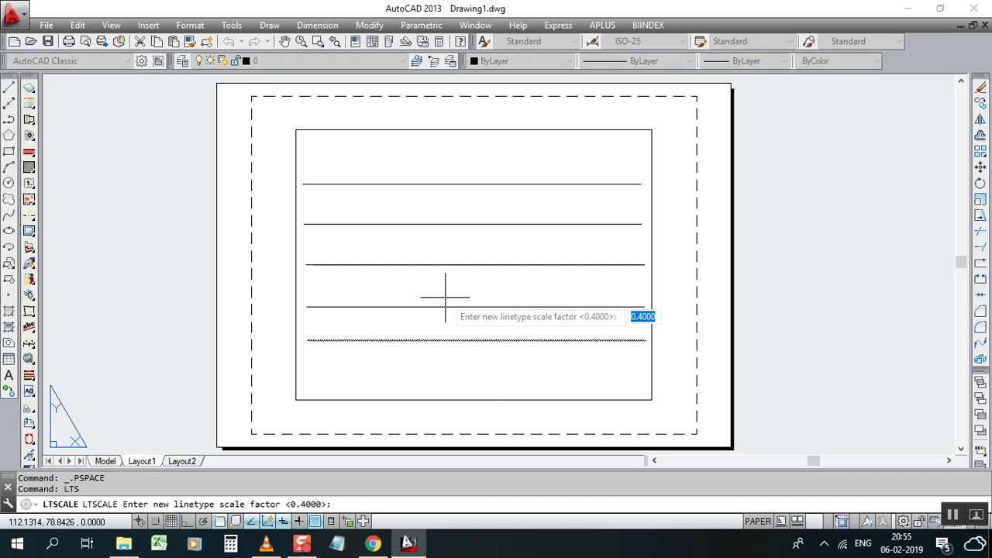
scroll(458, 261, up, 4)
scroll(465, 225, down, 4)
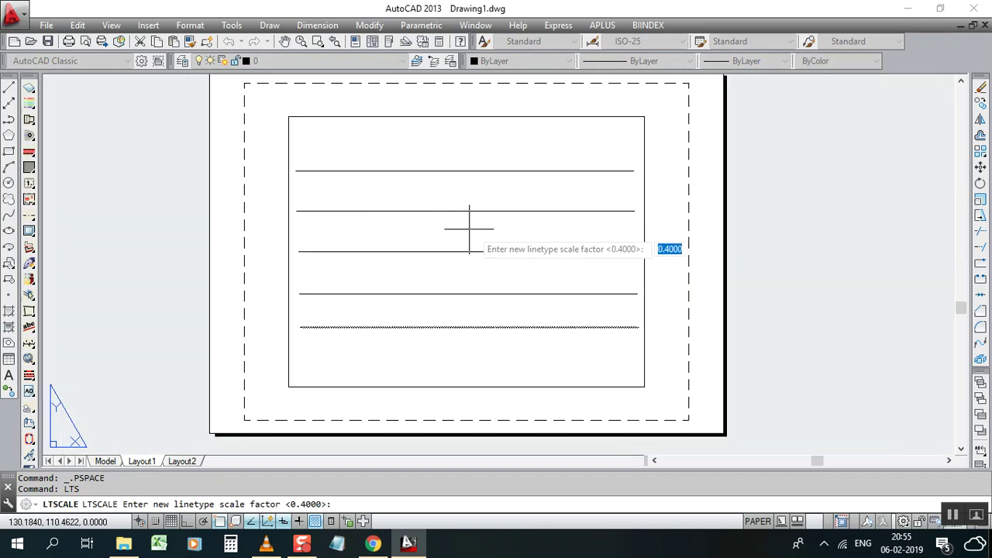
scroll(468, 229, up, 2)
scroll(460, 277, down, 2)
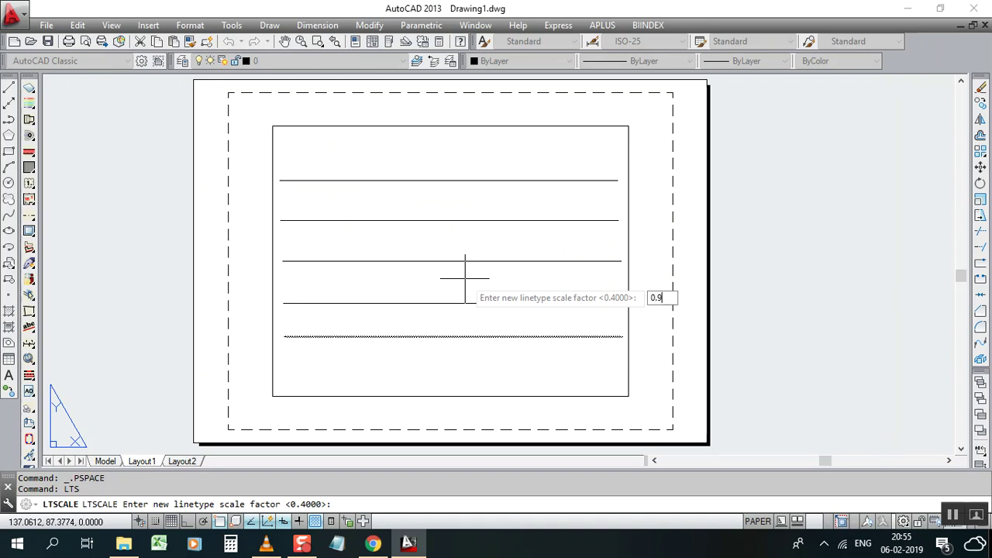
key(Return)
scroll(439, 248, up, 2)
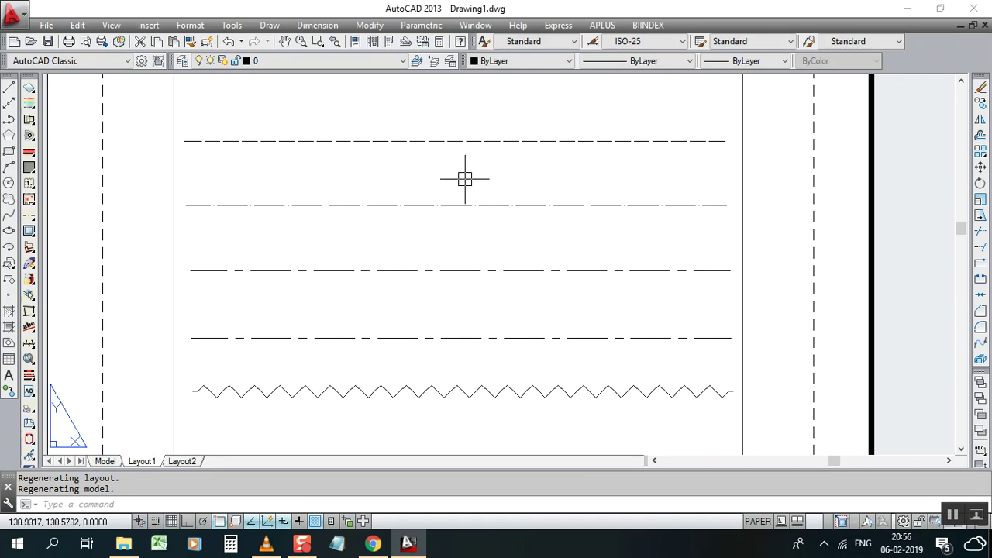
scroll(469, 148, down, 2)
scroll(457, 167, up, 2)
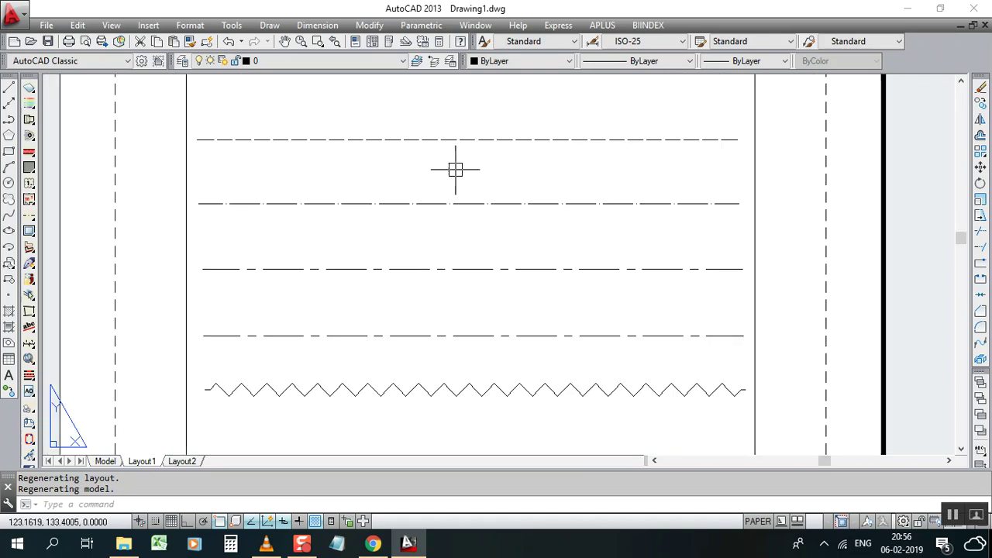
scroll(467, 200, down, 2)
scroll(442, 197, up, 2)
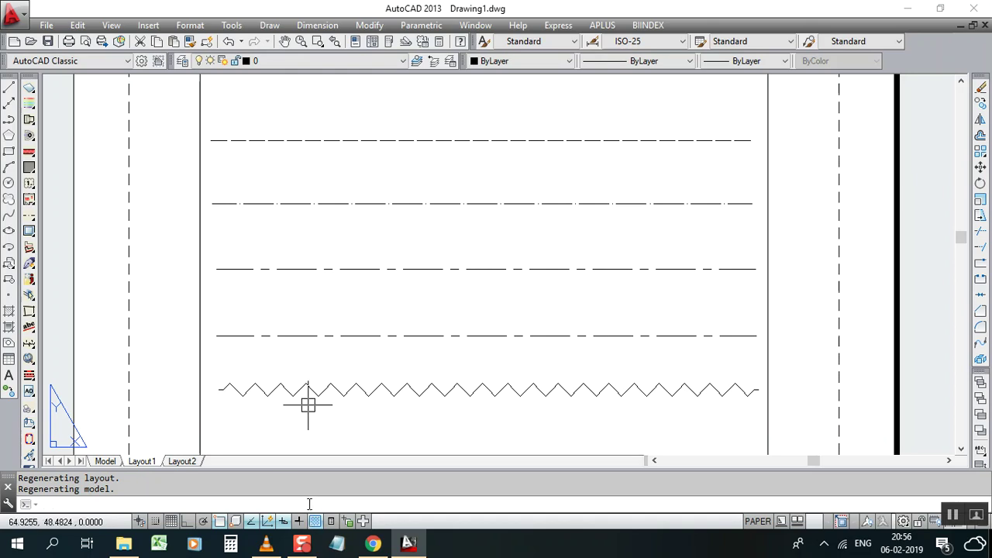
Change LTSCALE to 1.5 for longer dashes and a wider zigzag.
text(TS)
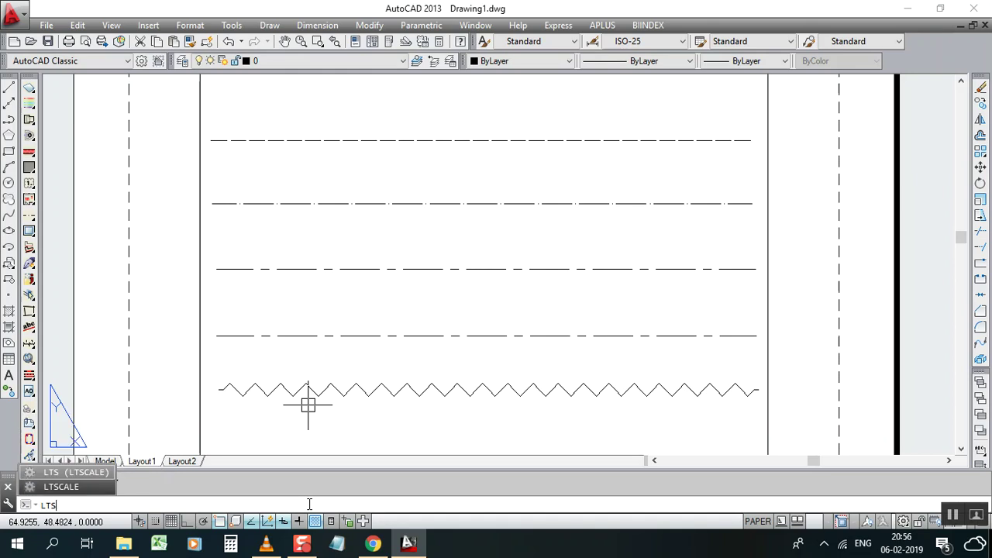
key(Return)
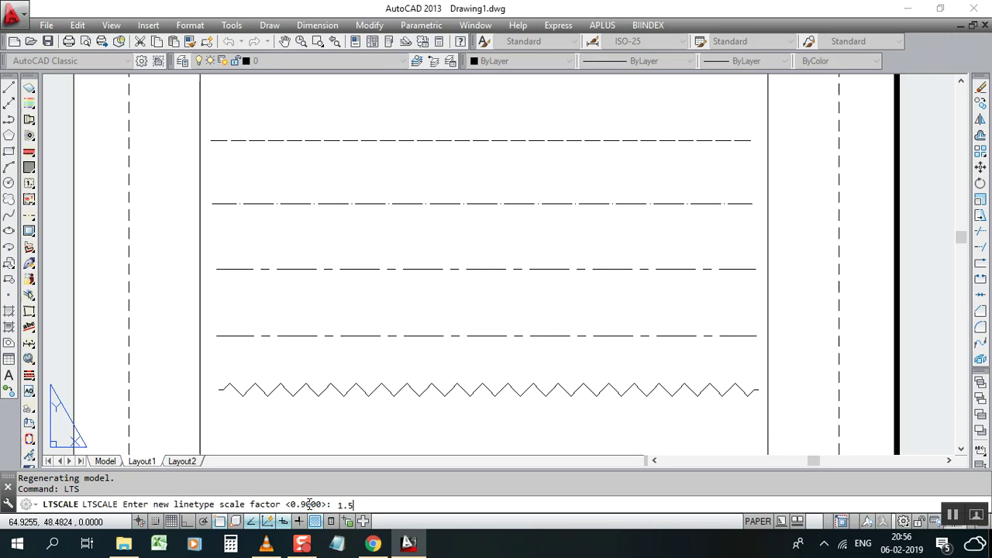
key(Return)
scroll(408, 423, down, 4)
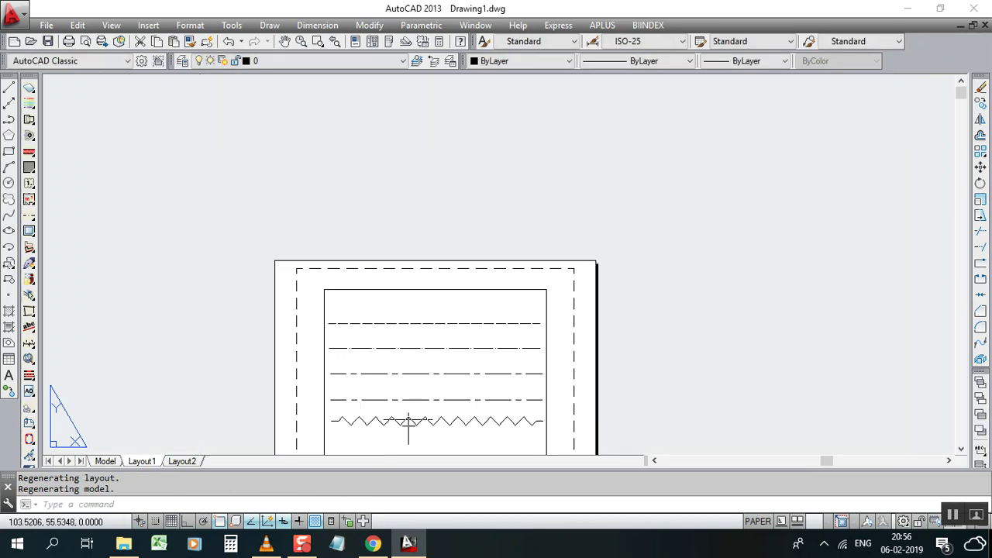
scroll(417, 399, up, 4)
scroll(467, 243, down, 5)
scroll(435, 292, up, 5)
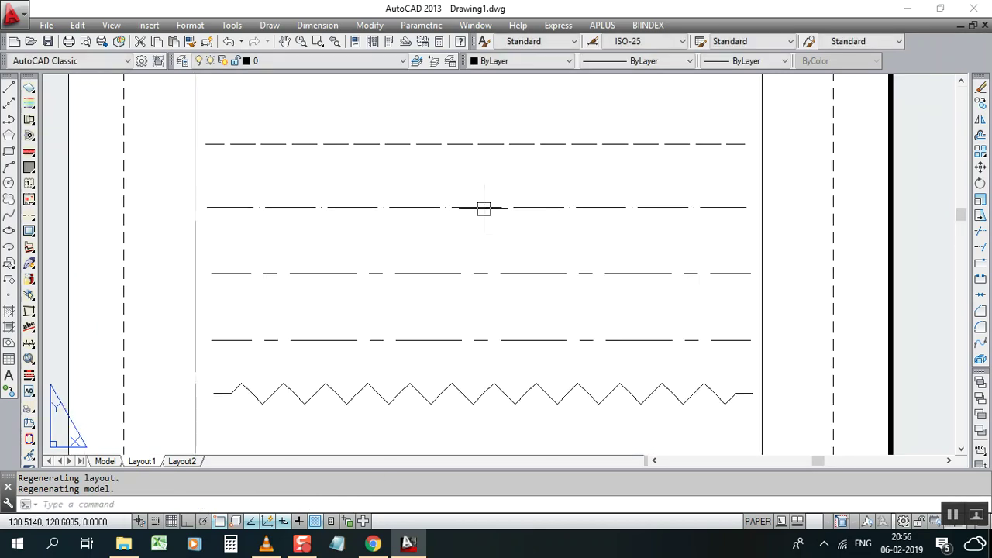
scroll(391, 272, down, 2)
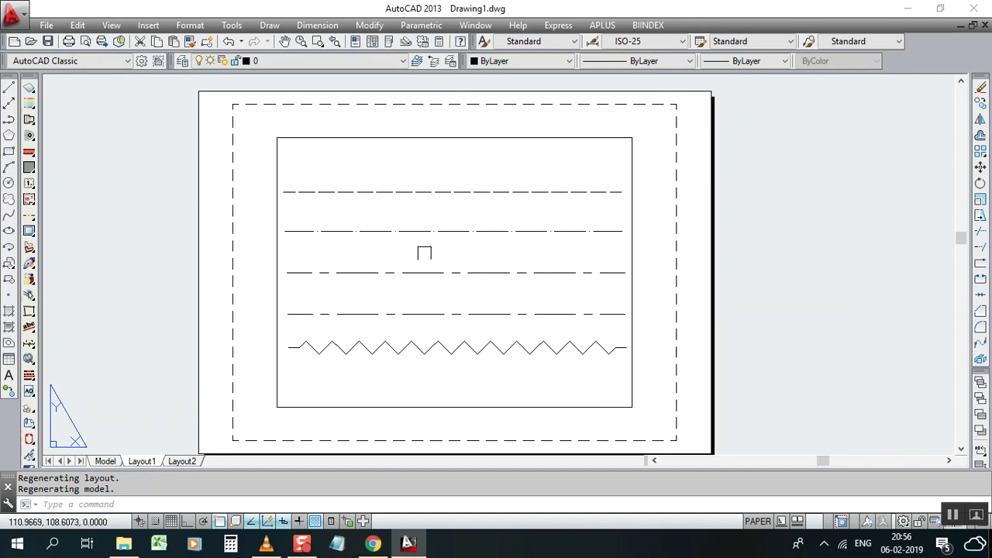
scroll(423, 253, up, 2)
scroll(448, 245, down, 2)
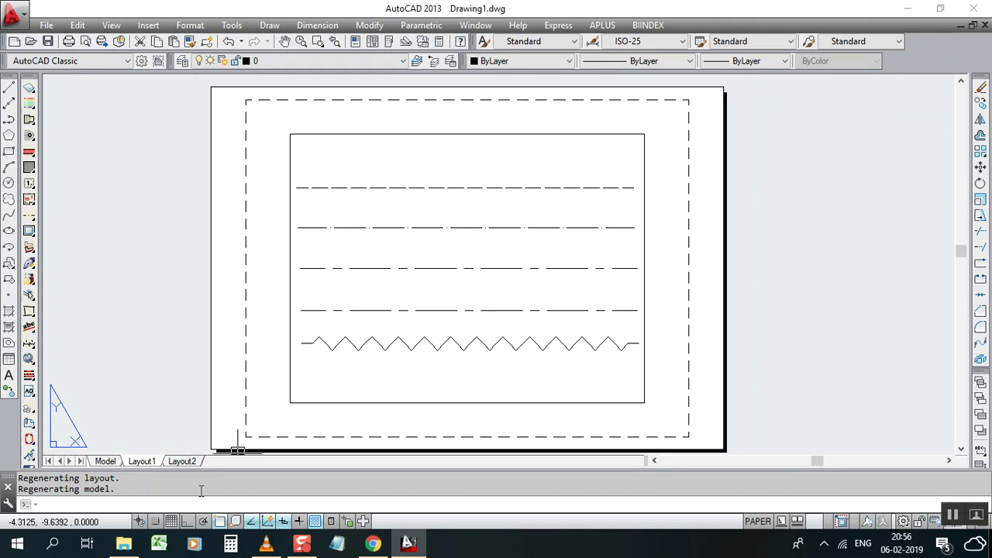
Set LTSCALE to 0.7, then switch to the Model tab.
text(ts)
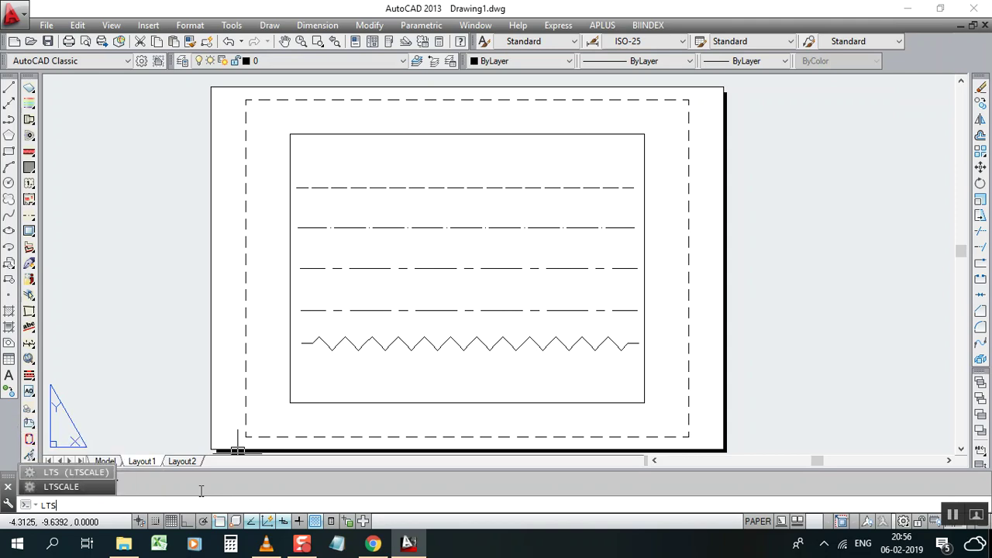
key(Return)
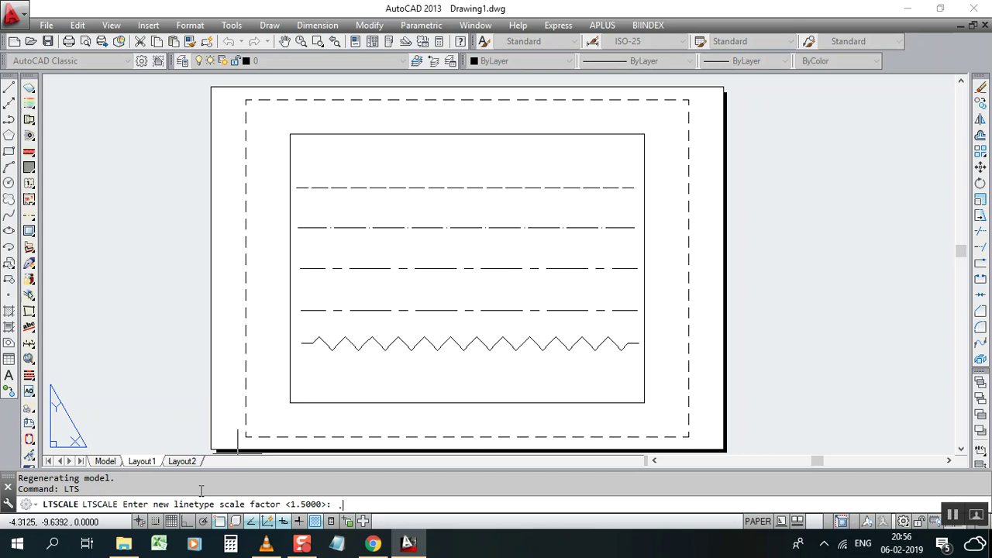
text(.7)
key(Return)
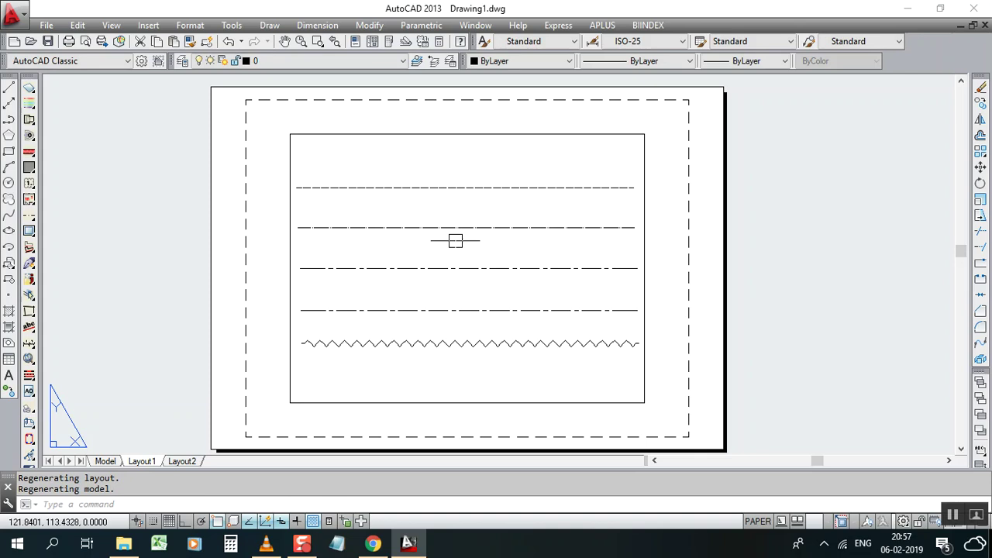
scroll(449, 234, down, 2)
scroll(445, 230, up, 4)
scroll(397, 310, down, 2)
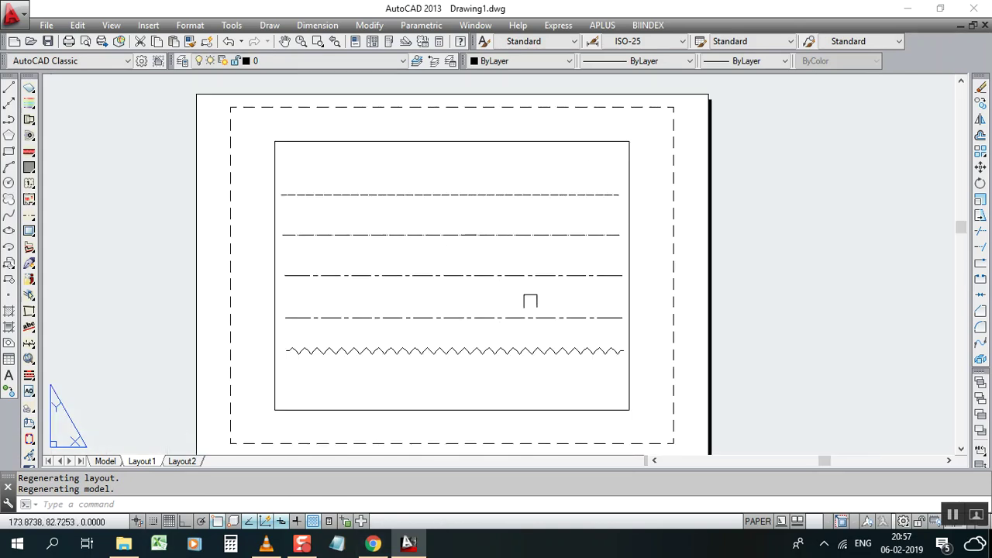
scroll(424, 290, up, 2)
scroll(489, 246, down, 2)
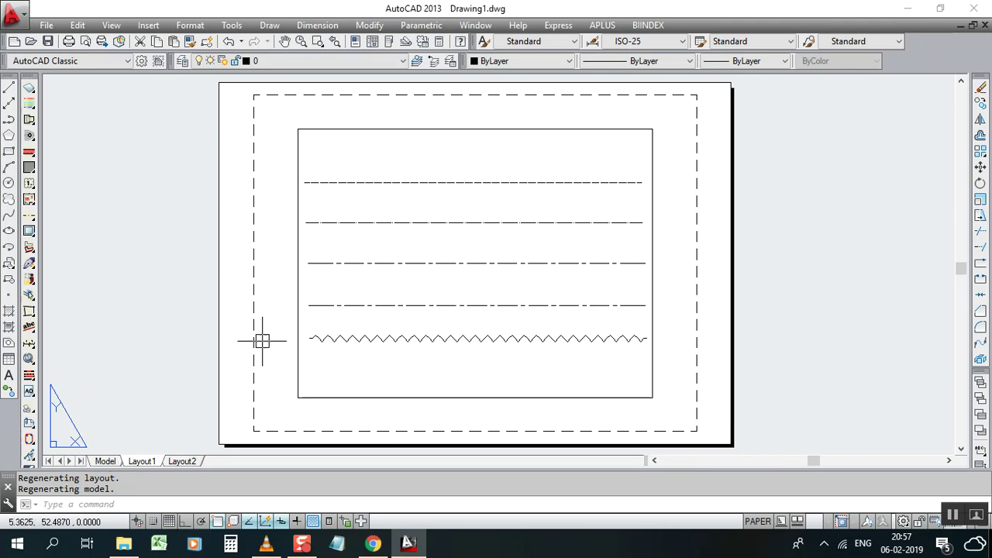
scroll(464, 240, up, 1)
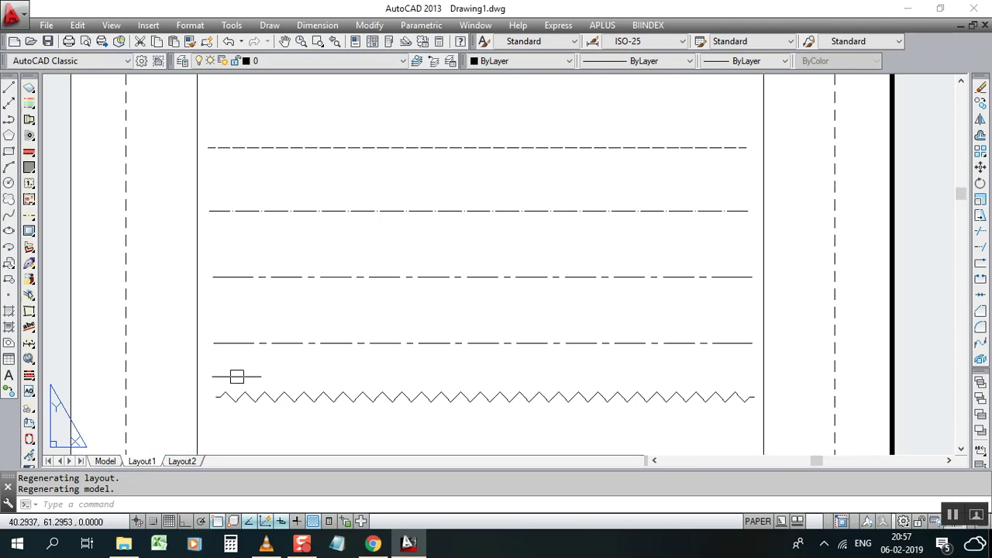
click(105, 460)
Pan the model view left and cancel the accidental selection.
scroll(372, 339, down, 3)
middle_drag(222, 288, 7, 287)
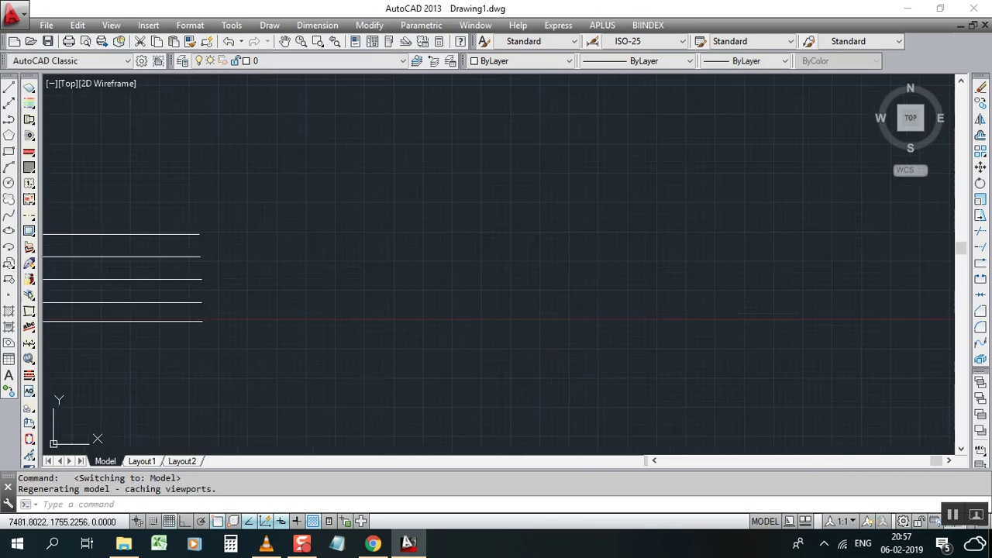
click(306, 302)
scroll(292, 287, up, 4)
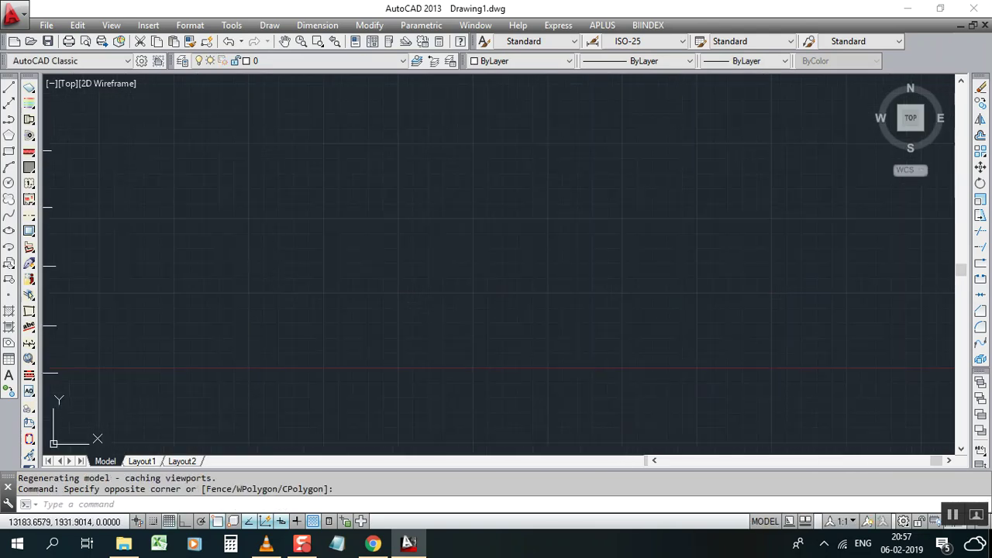
scroll(374, 264, down, 2)
scroll(375, 263, up, 3)
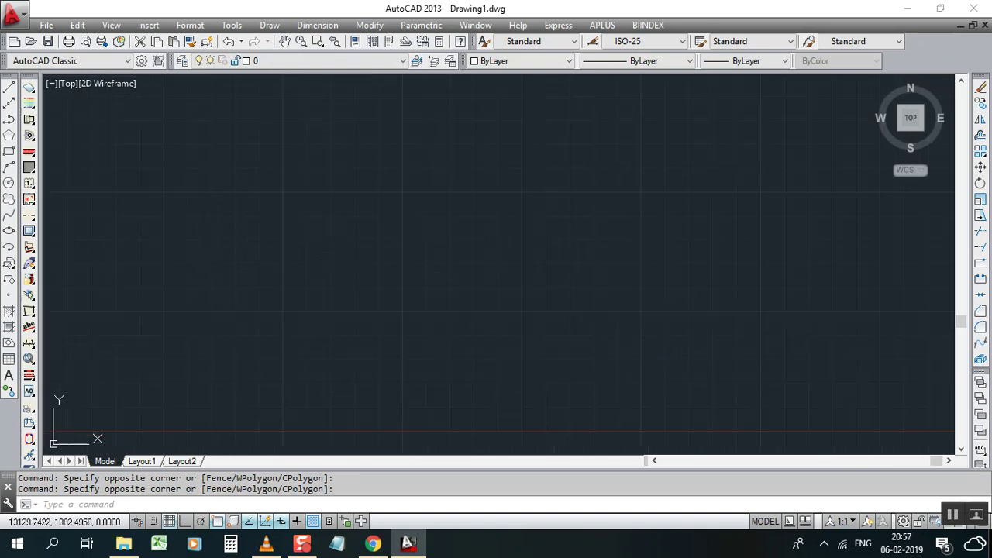
click(339, 256)
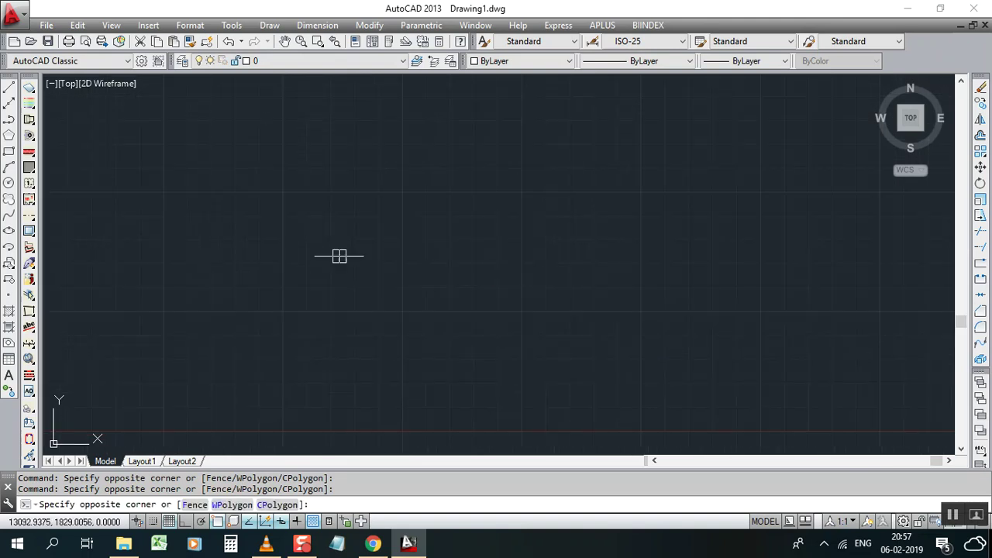
key(Escape)
Create multiline text reading 'AutoCAD Tips & Tricks' in a two-corner box.
text(t)
key(Return)
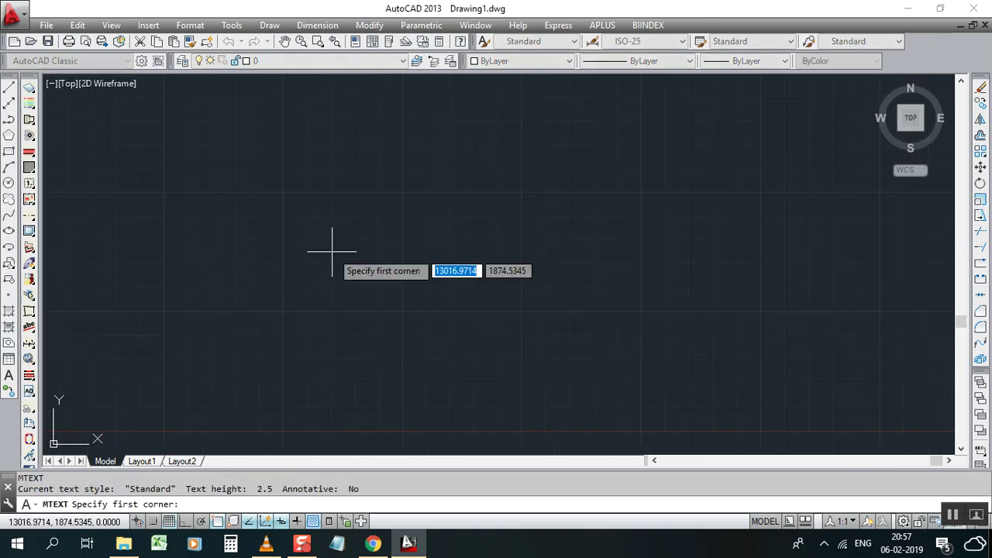
click(286, 209)
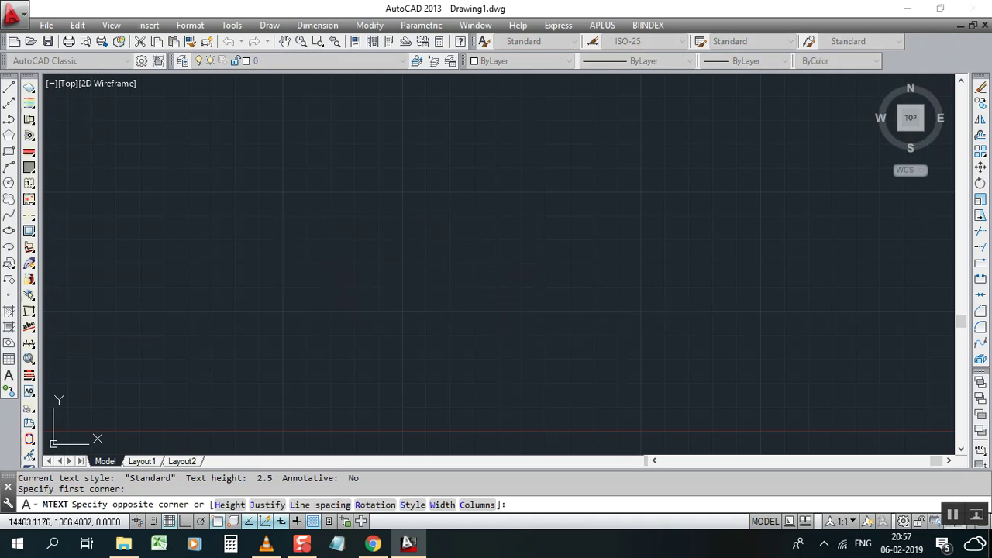
click(439, 312)
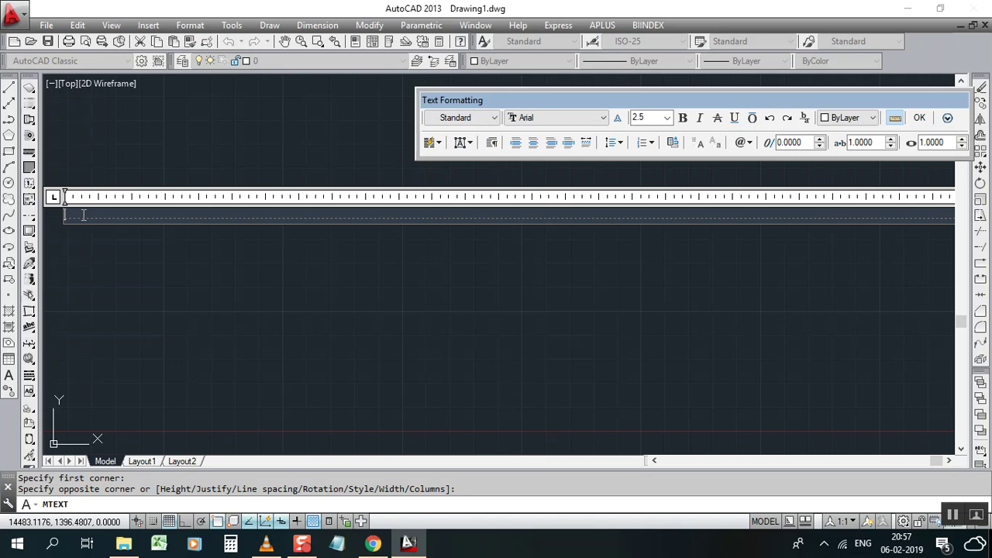
text(utoCAD Tips & Tricks)
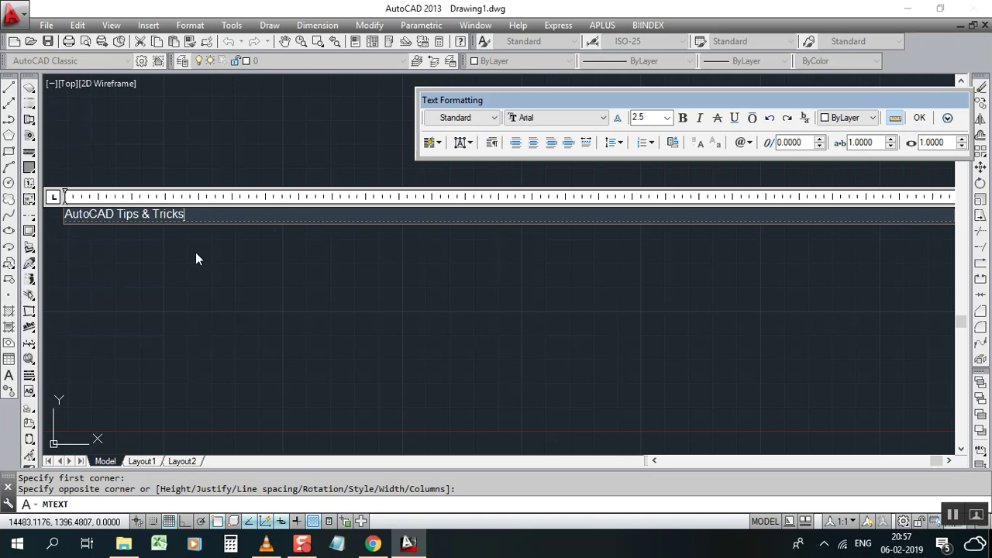
click(215, 252)
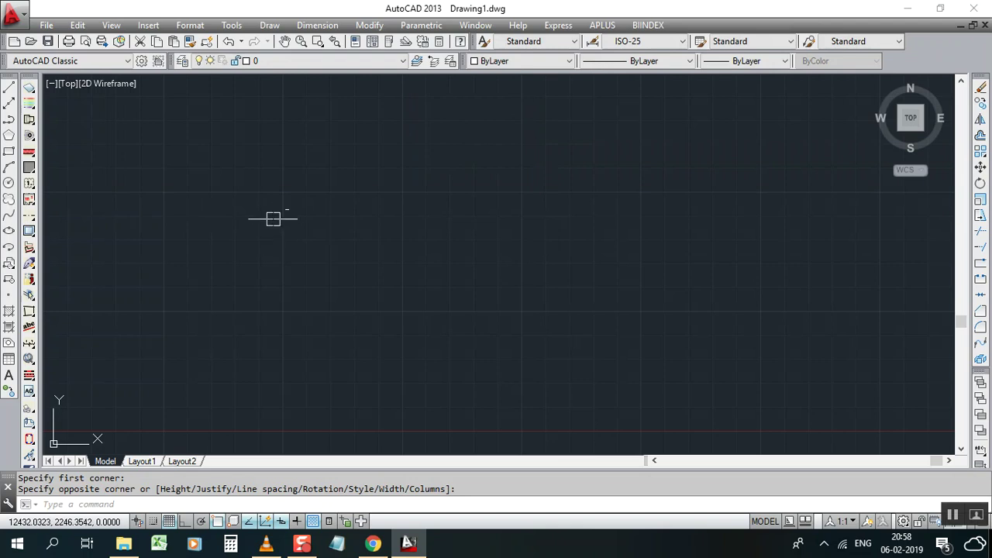
scroll(284, 208, up, 6)
scroll(283, 233, down, 3)
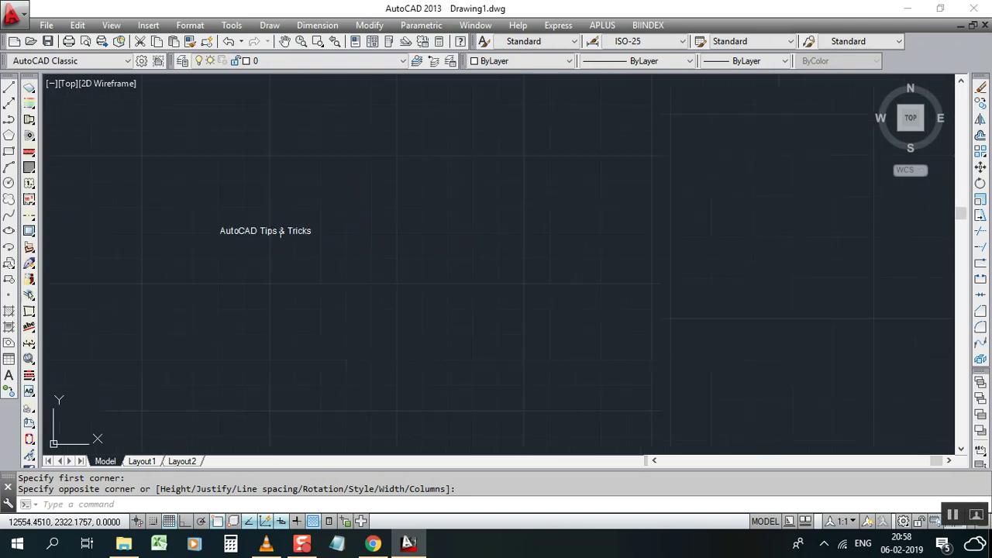
scroll(287, 243, up, 3)
scroll(287, 245, down, 4)
click(257, 236)
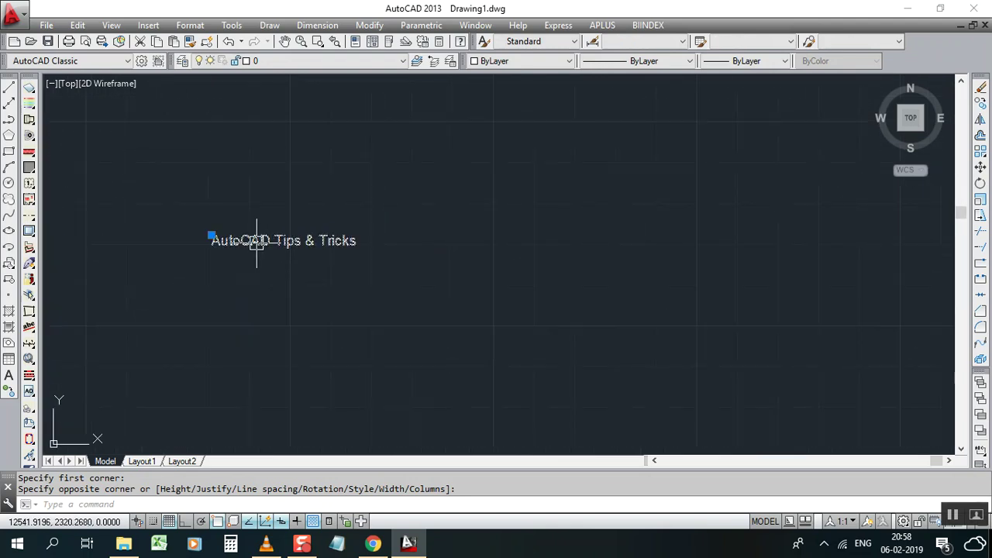
double_click(258, 243)
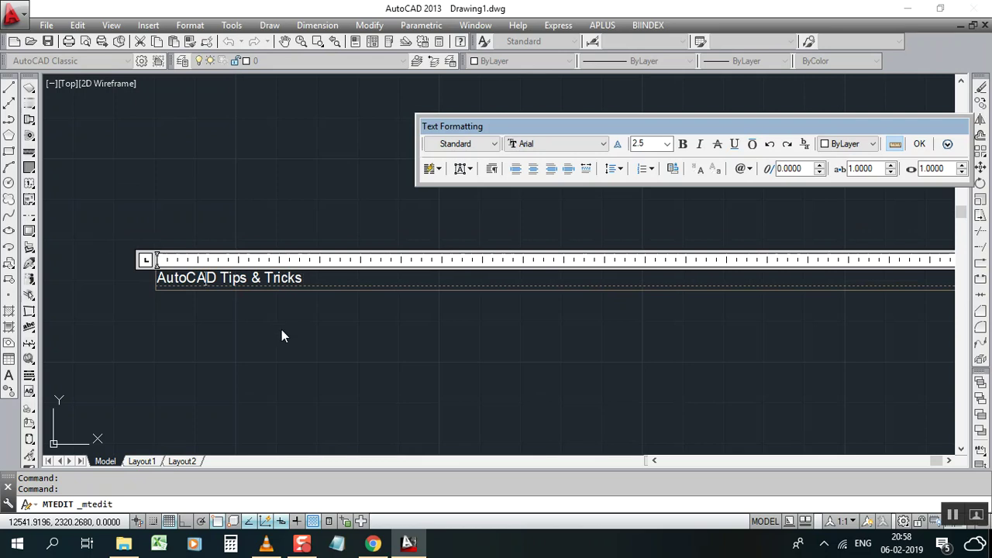
click(252, 307)
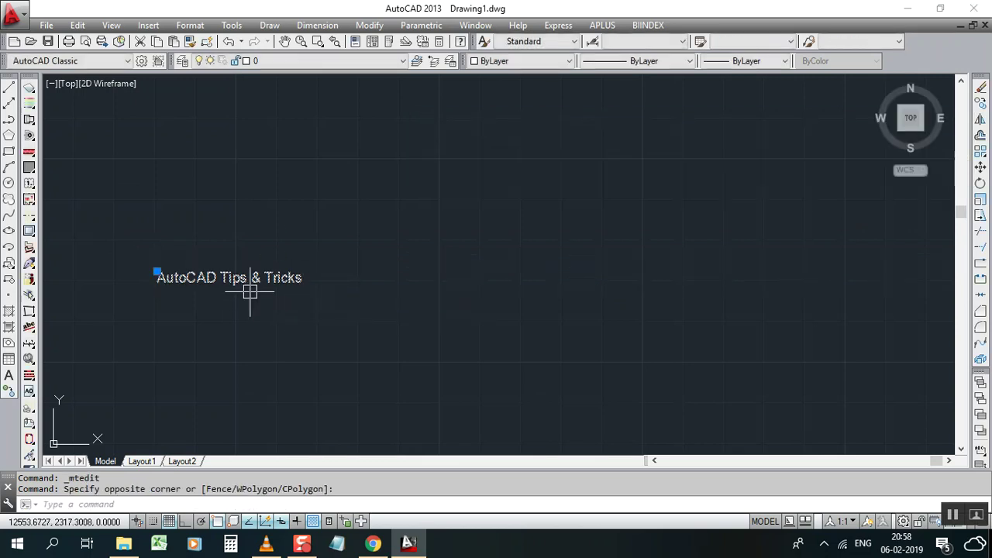
text(x)
key(Return)
click(312, 232)
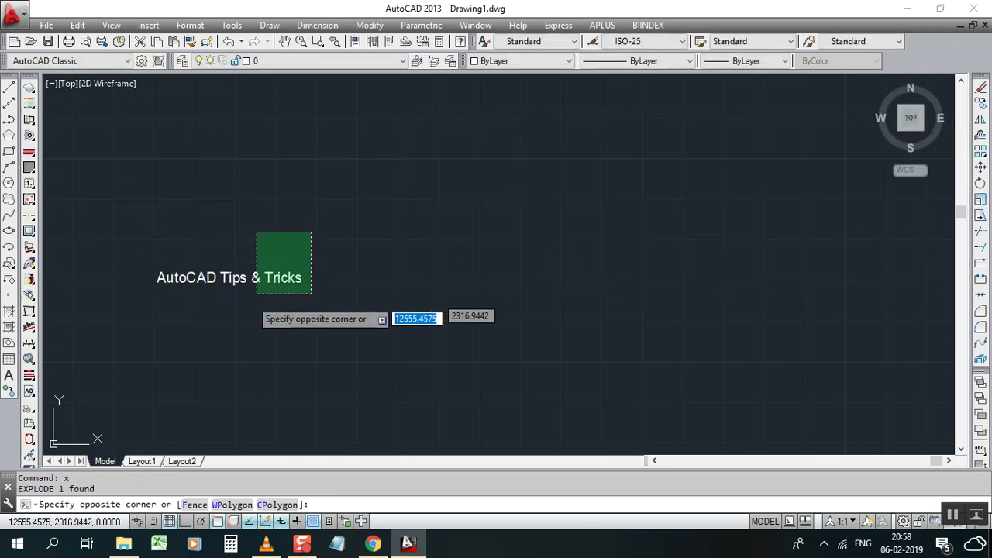
key(Escape)
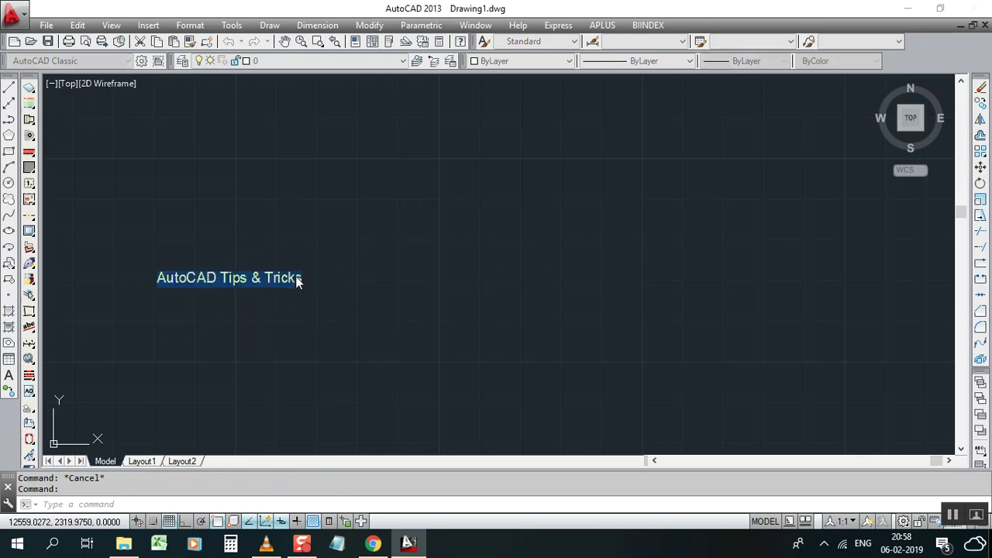
click(243, 307)
scroll(245, 294, up, 4)
key(Escape)
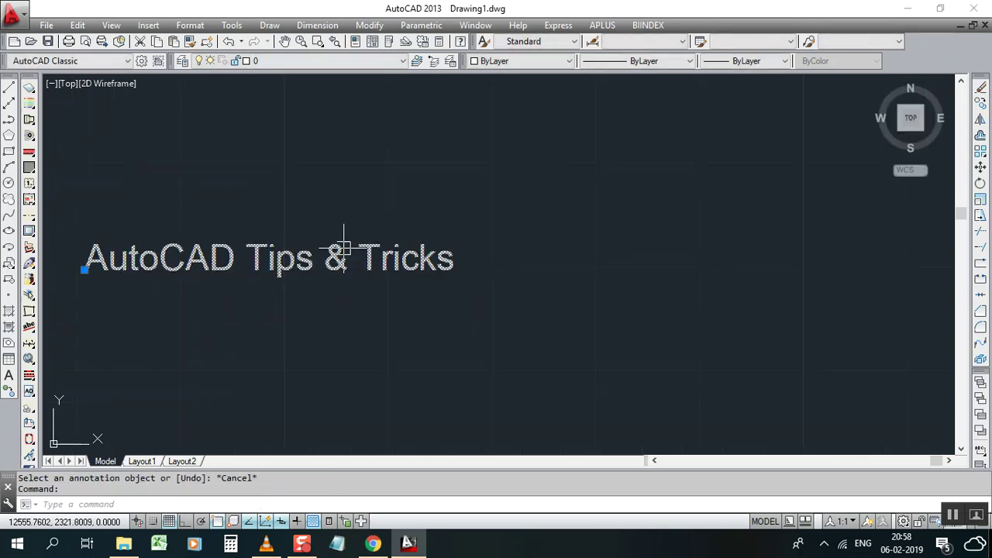
Convert the 'AutoCAD Tips & Tricks' text to Mtext with Express Tools' Convert Text to Mtext.
click(558, 26)
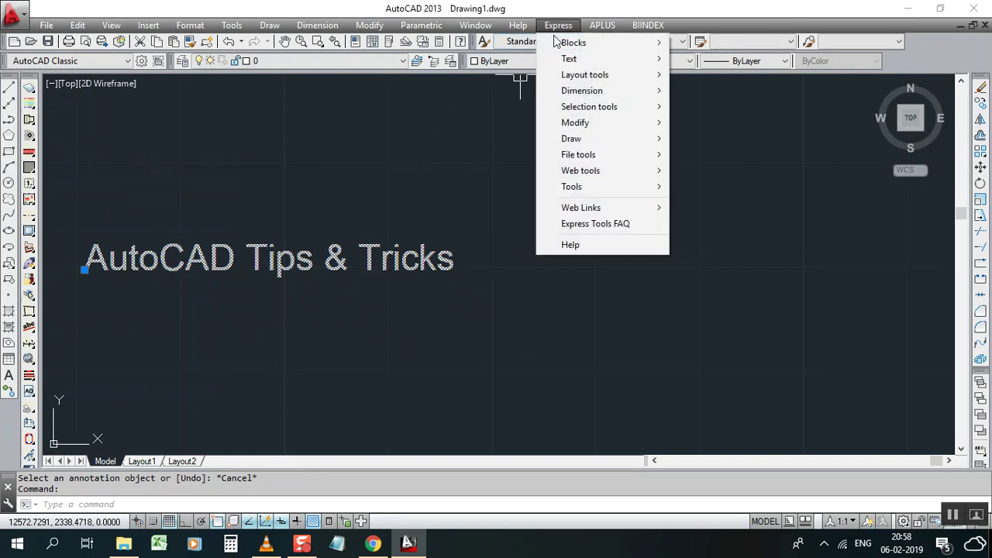
mouse_move(574, 60)
click(725, 149)
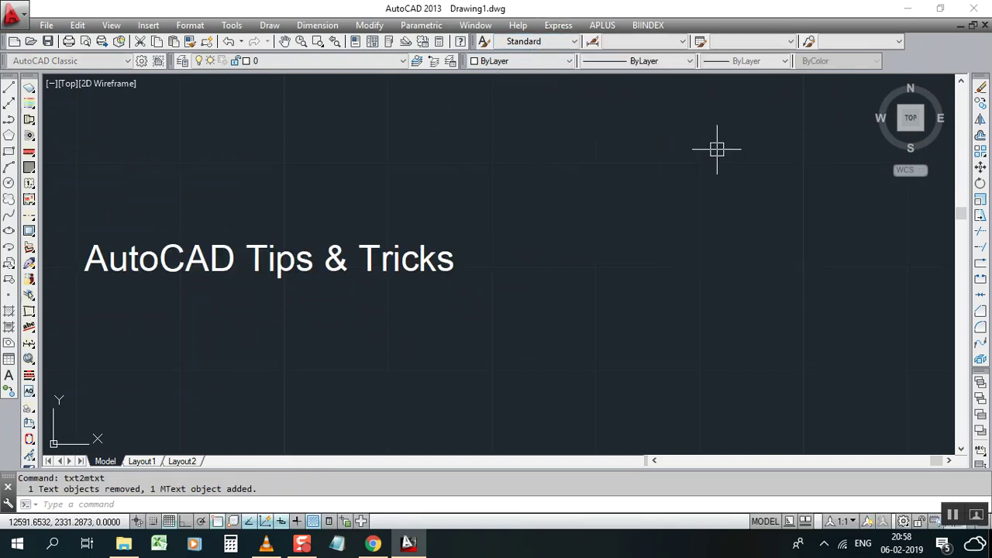
scroll(488, 266, down, 3)
scroll(419, 275, up, 4)
Narrow the Mtext's ruler width so it just fits the single line, then close the editor.
click(414, 261)
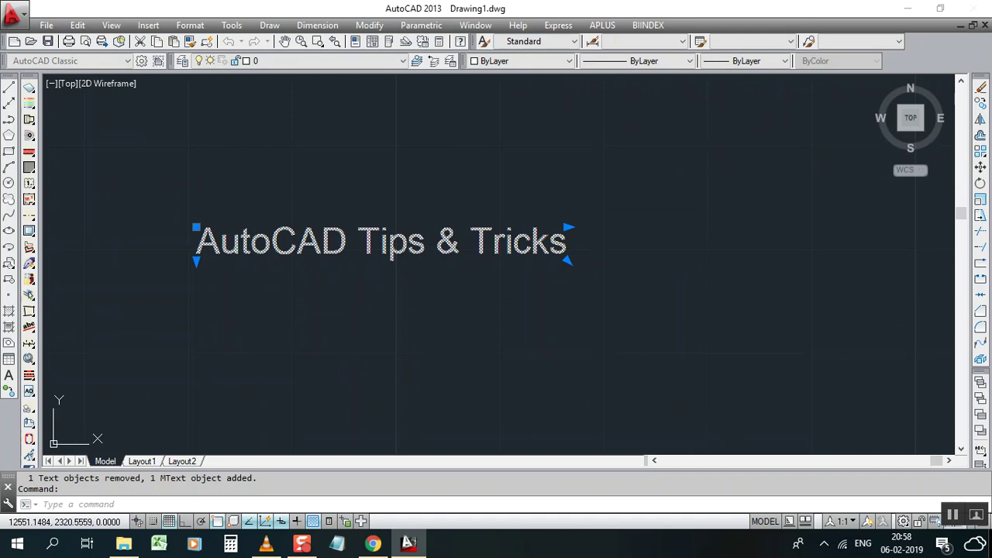
double_click(408, 247)
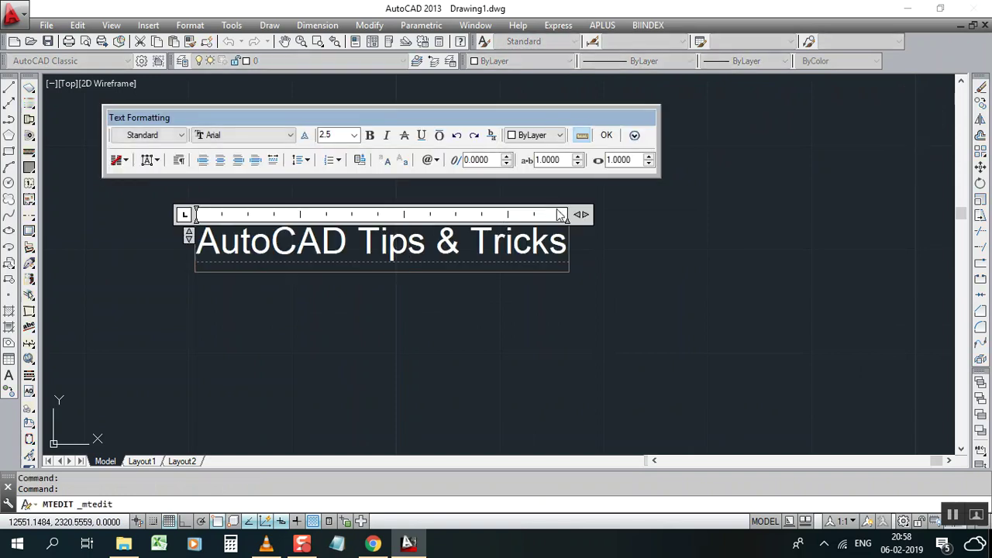
mouse_move(569, 269)
mouse_down()
mouse_move(587, 262)
mouse_move(534, 264)
mouse_move(620, 261)
mouse_move(567, 268)
mouse_move(582, 271)
mouse_up()
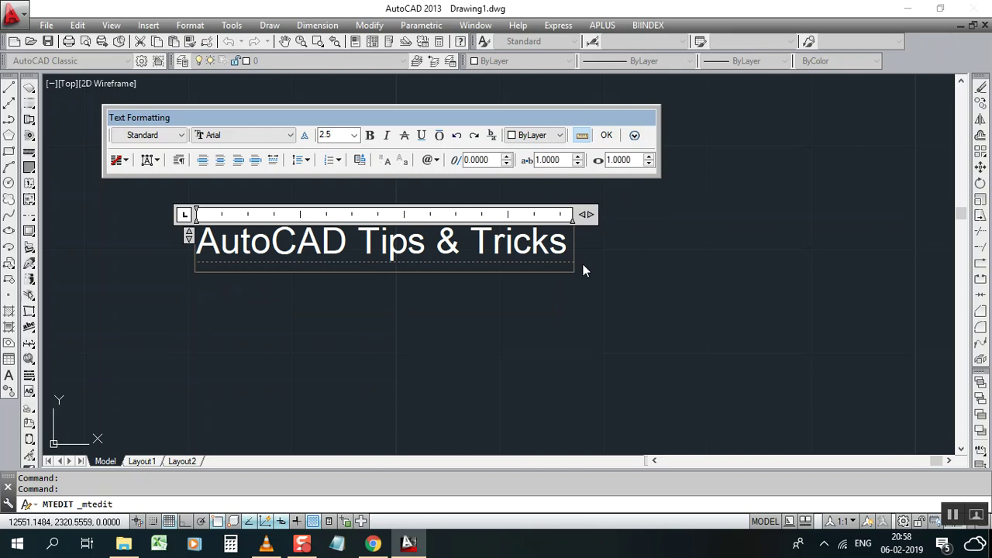
click(582, 271)
scroll(554, 269, down, 4)
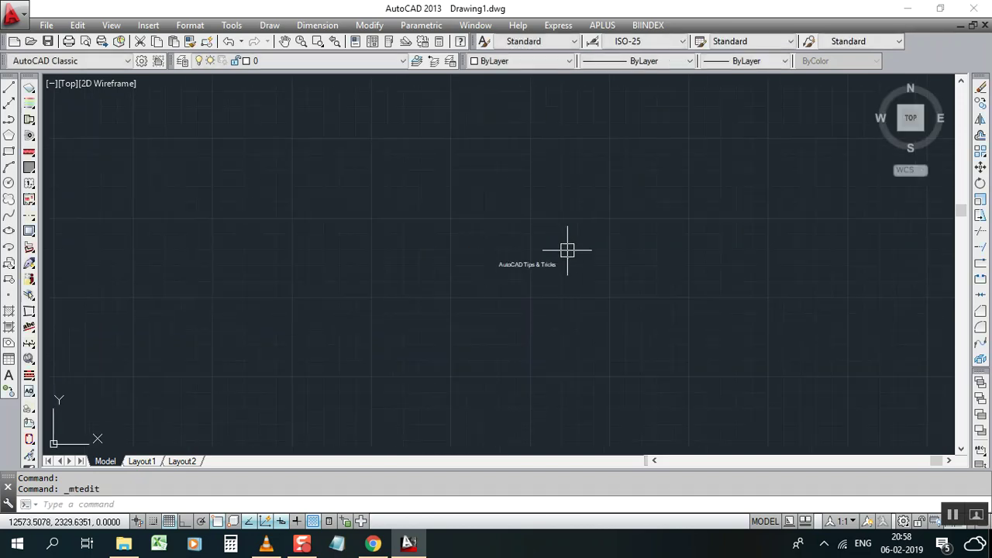
Zoom the view with the mouse wheel so the five parallel lines fill the viewport.
scroll(674, 277, down, 5)
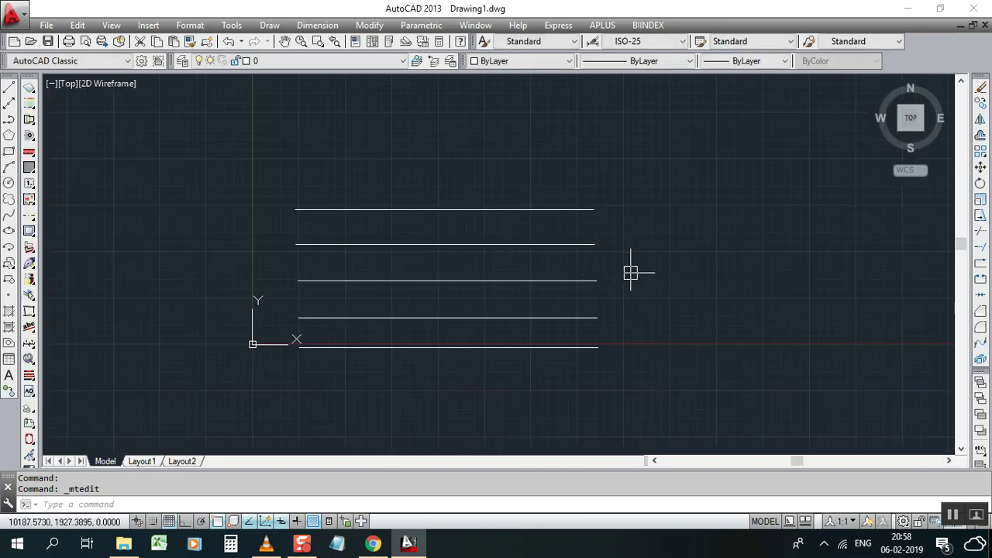
scroll(444, 310, up, 4)
scroll(465, 263, down, 2)
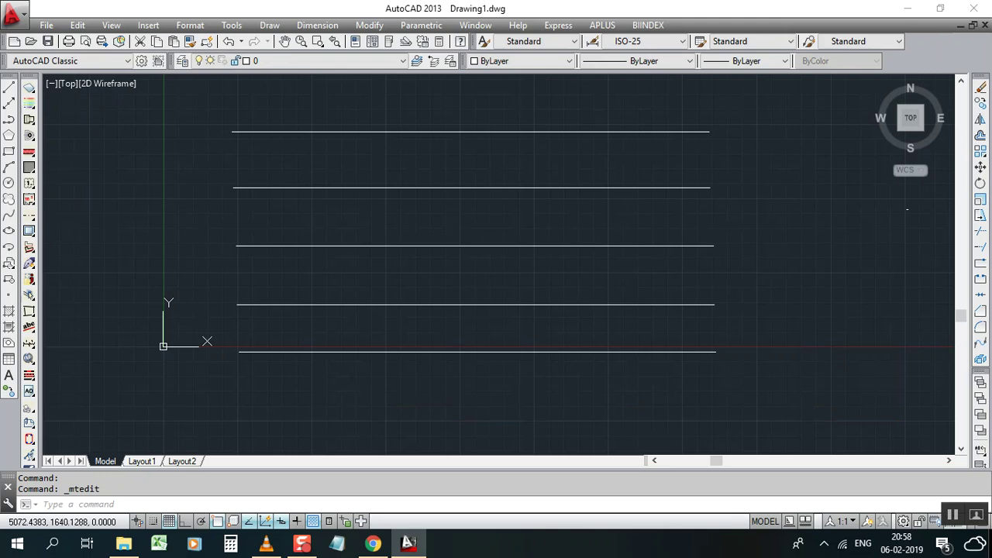
scroll(467, 227, up, 2)
scroll(501, 277, down, 2)
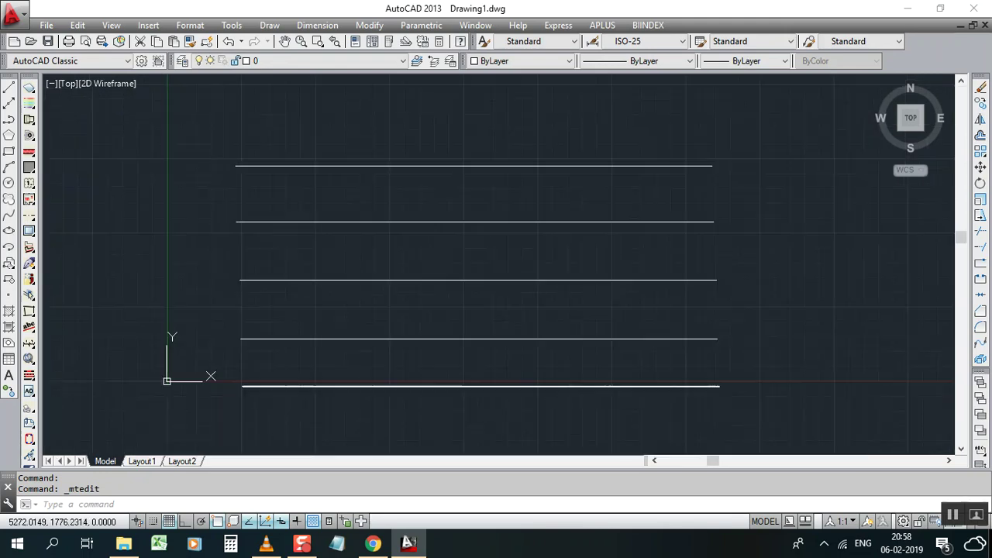
key(alt+Tab)
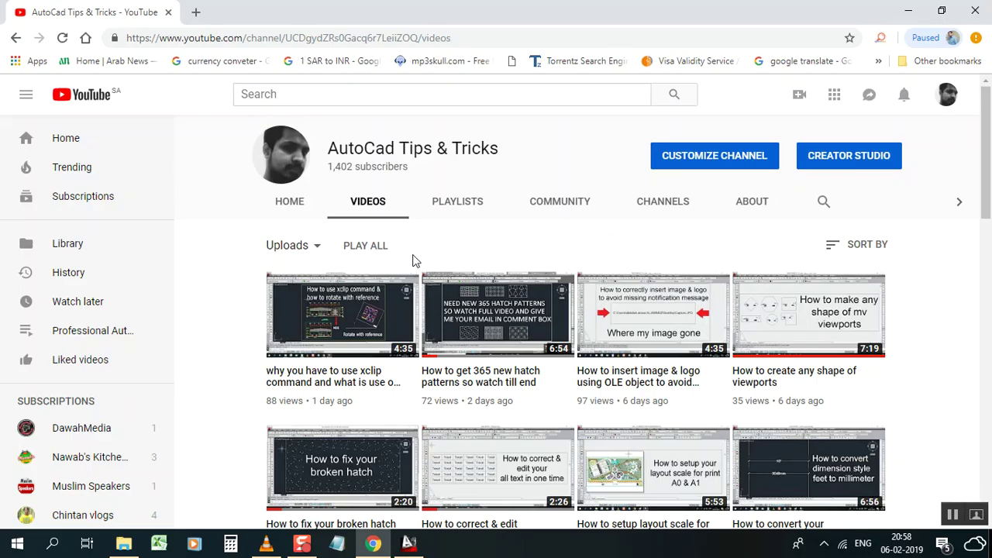
scroll(465, 333, down, 1)
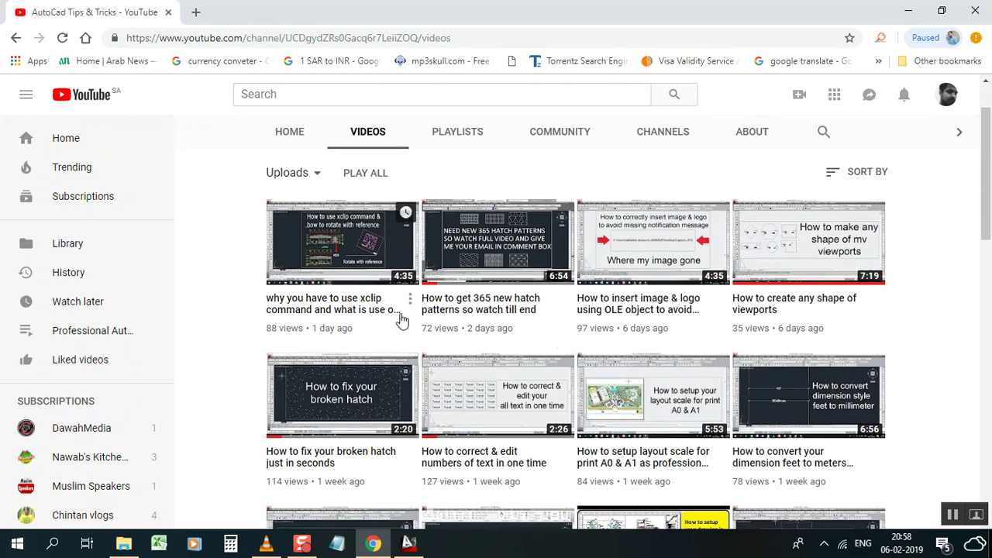
scroll(538, 343, down, 3)
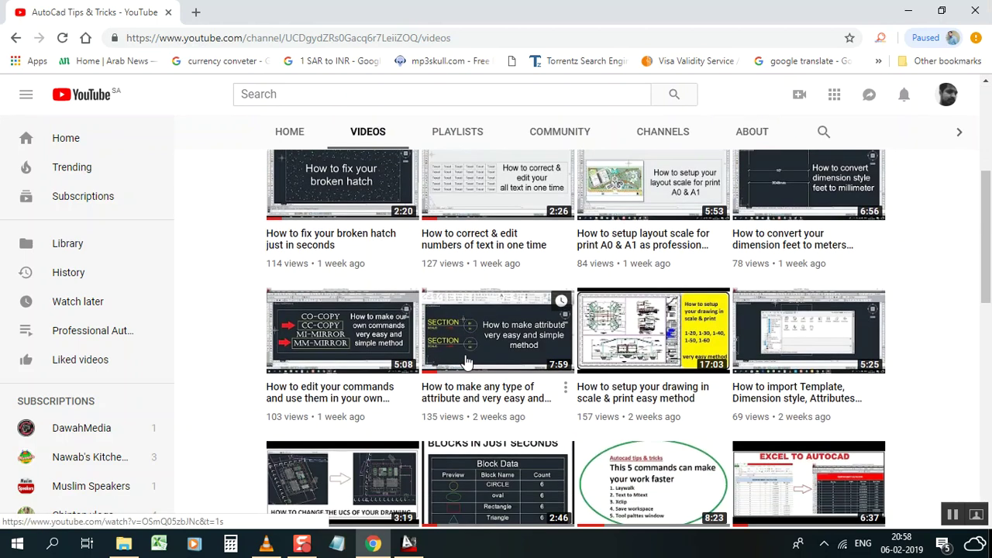
scroll(509, 348, up, 4)
click(909, 10)
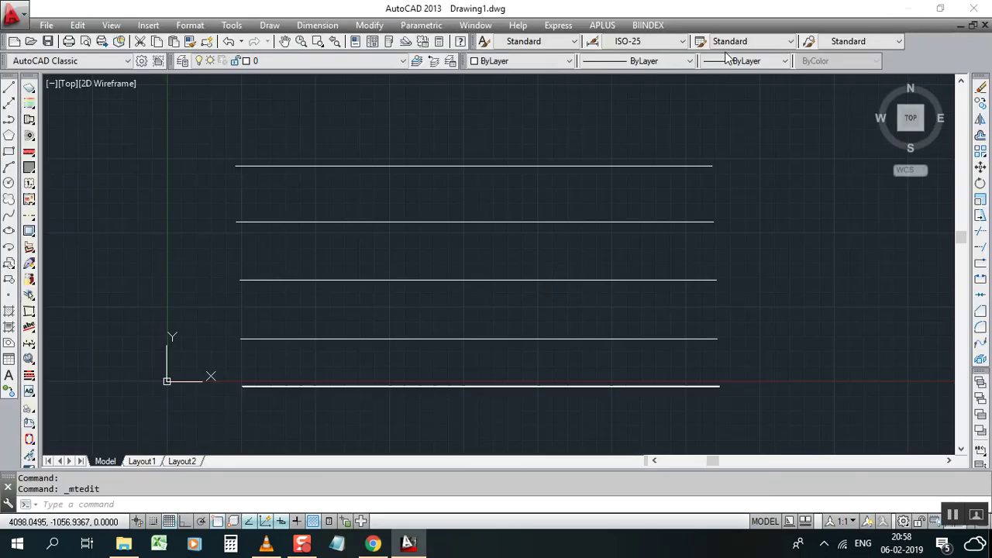
click(766, 272)
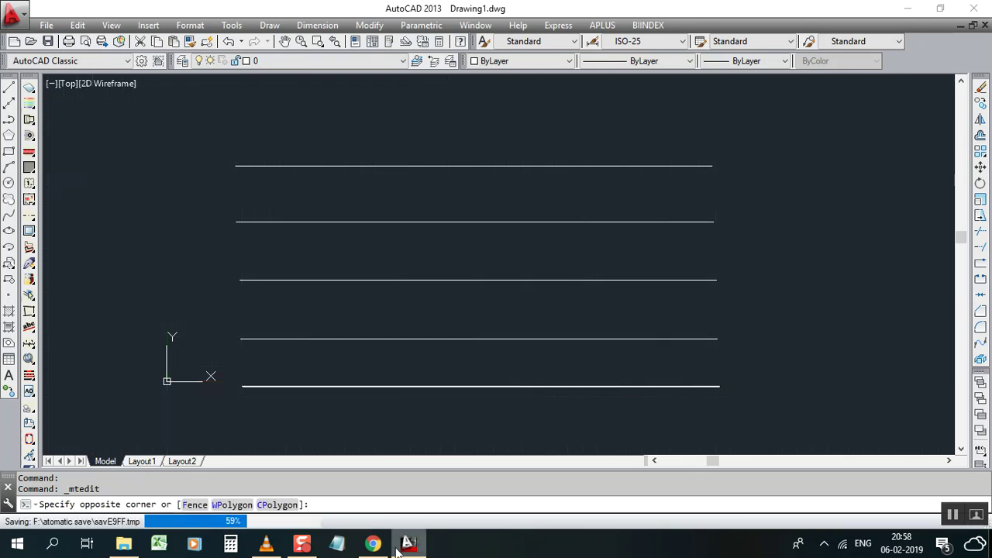
click(373, 544)
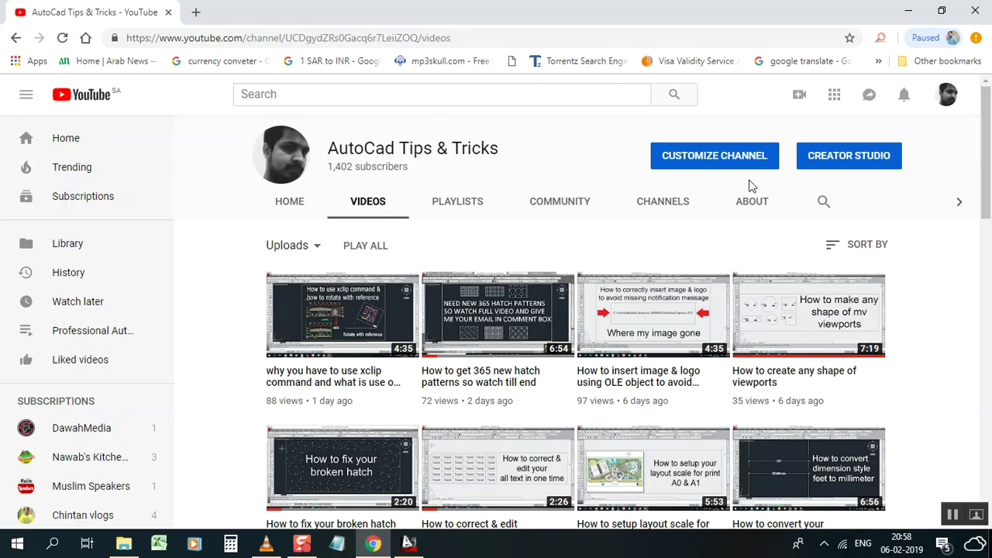
scroll(749, 186, down, 5)
click(908, 11)
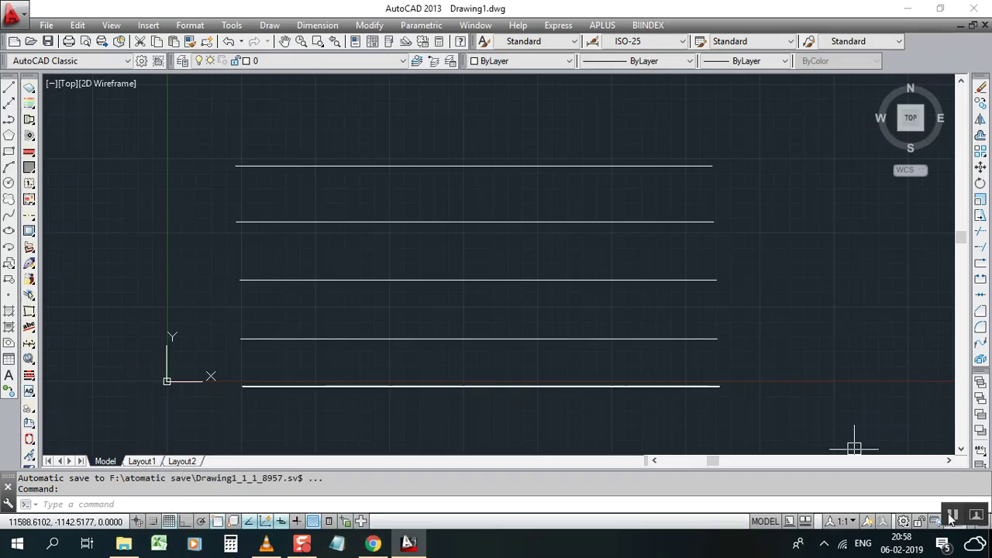